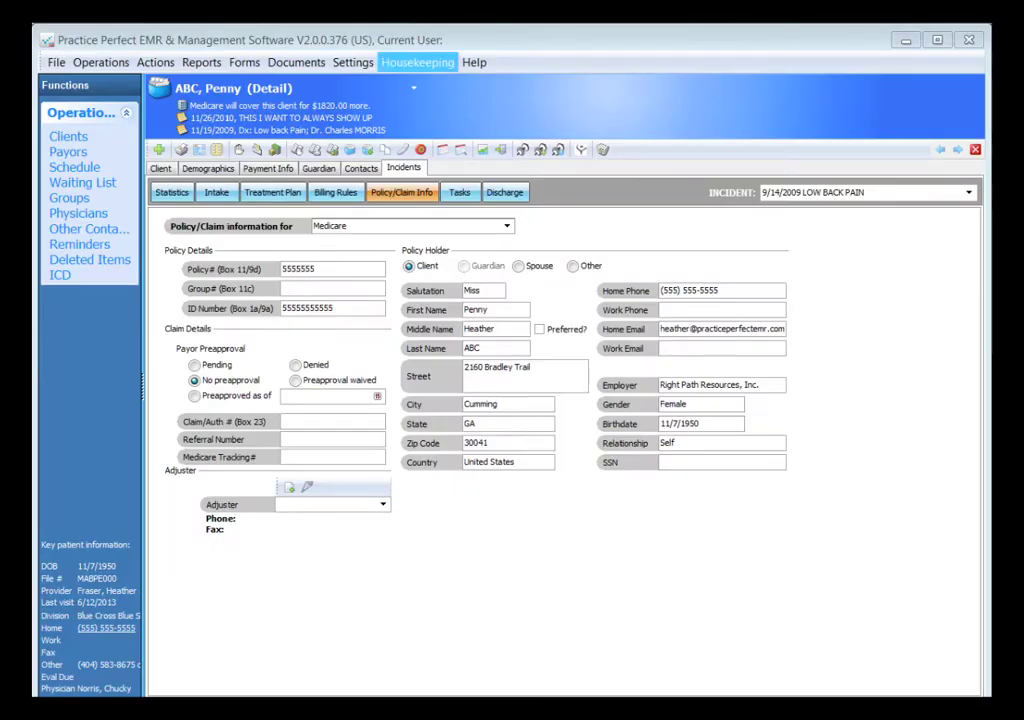
Open the list of clinical Measures
click(333, 308)
click(417, 62)
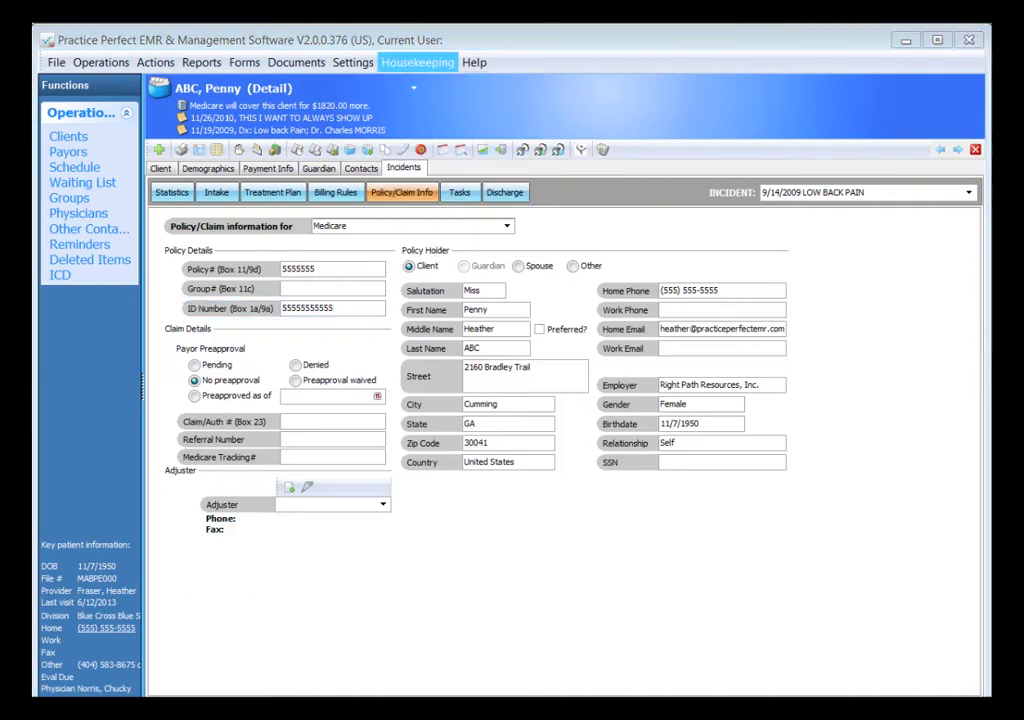
click(417, 62)
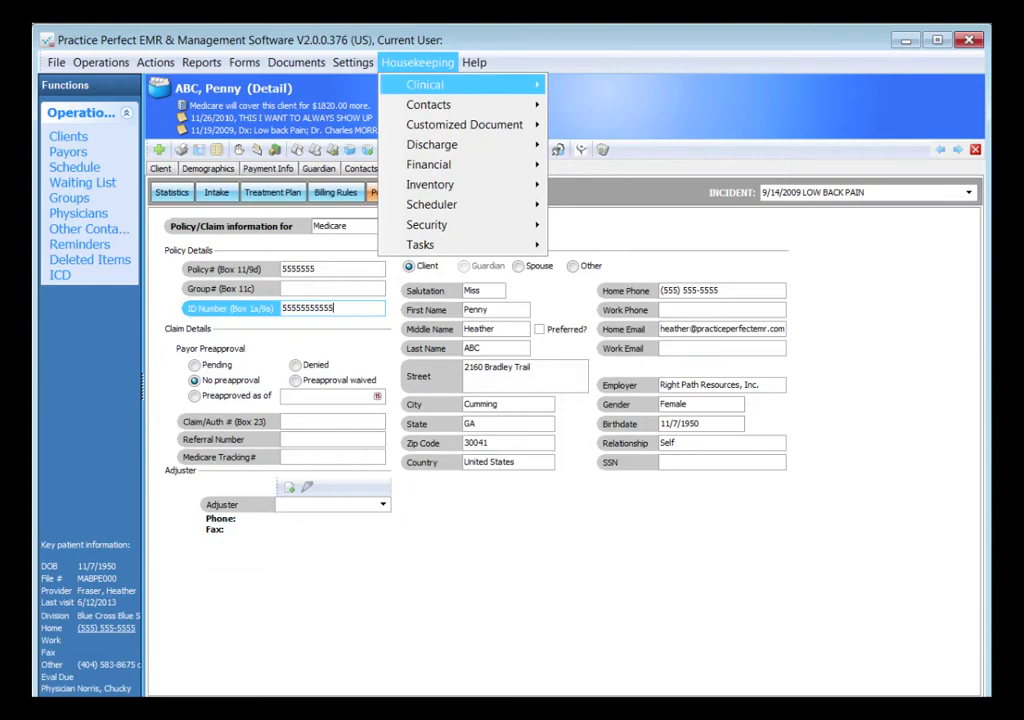
mouse_move(424, 84)
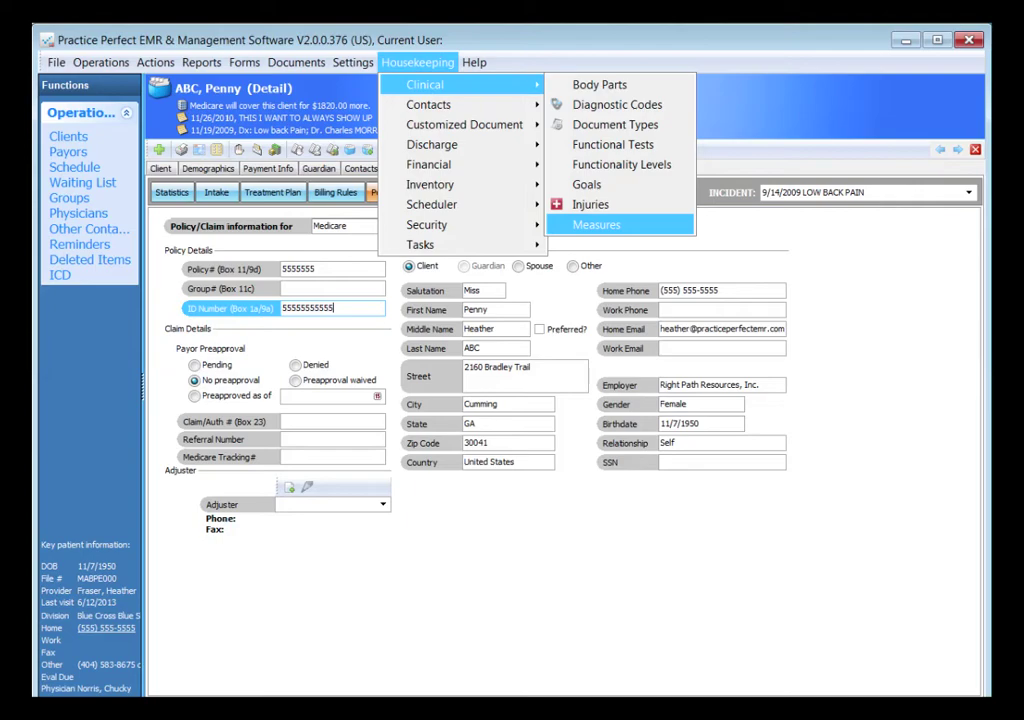
click(596, 224)
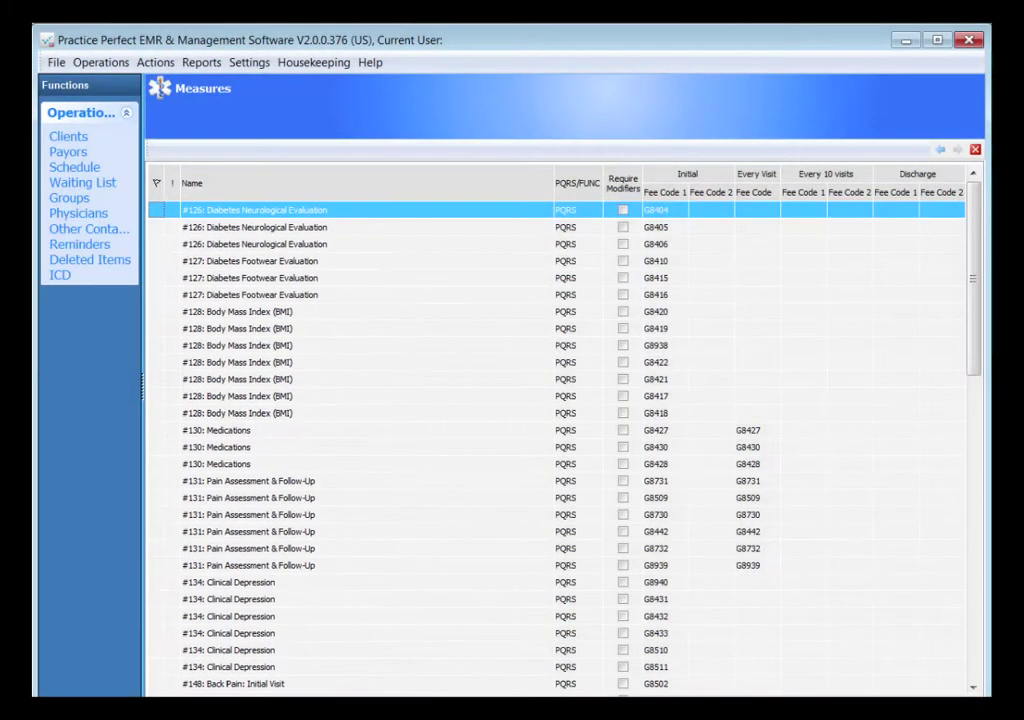
Look through the PQRS measures and their fee codes, from the diabetes measures down to the functional measures
key(Down)
key(Down)
key(Down)
key(Down)
key(Down)
key(Down)
key(Down)
key(Down)
key(Down)
key(Down)
key(Down)
key(Down)
key(Down)
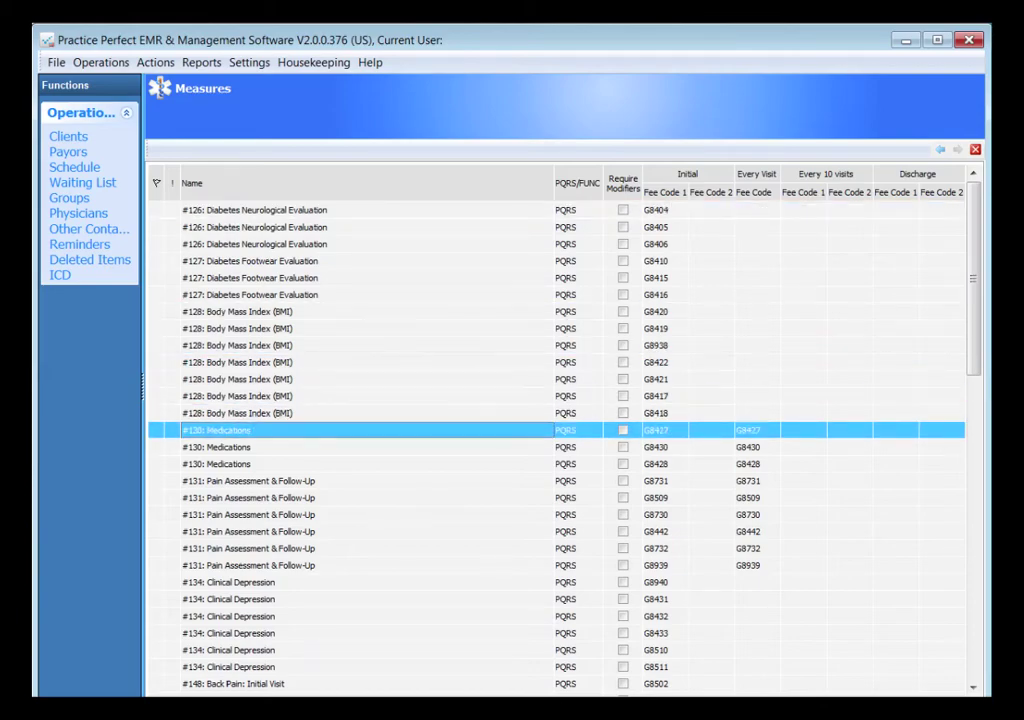
scroll(560, 440, down, 17)
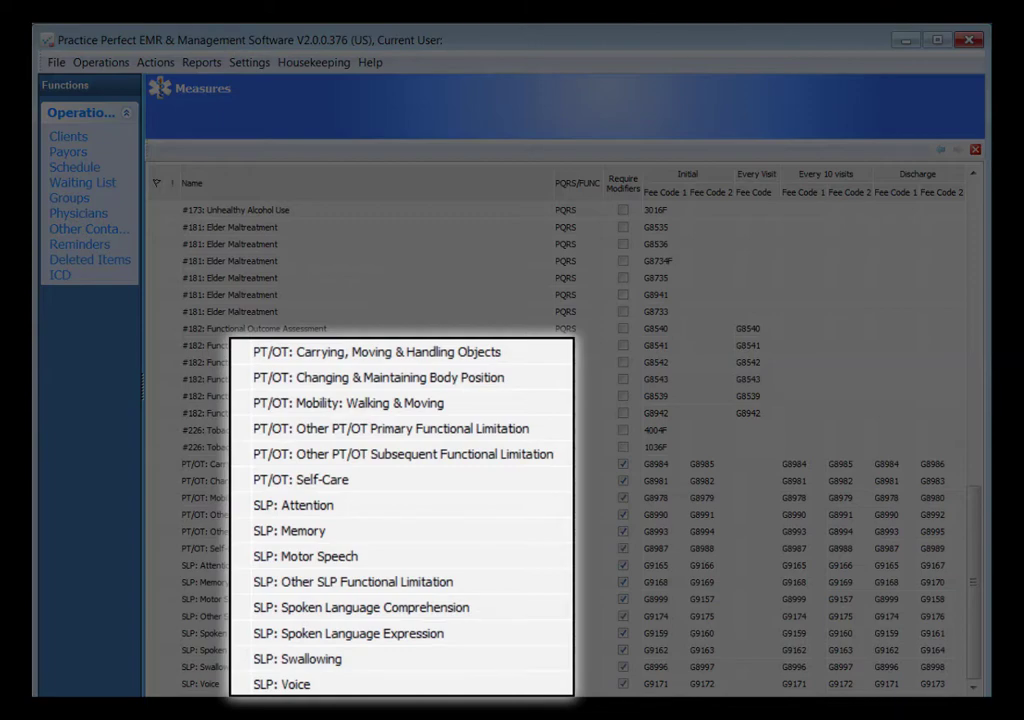
Examine the PT/OT functional measures from Carrying, Moving & Handling Objects to Other PT/OT Subsequent Functional Limitation
click(263, 464)
key(Down)
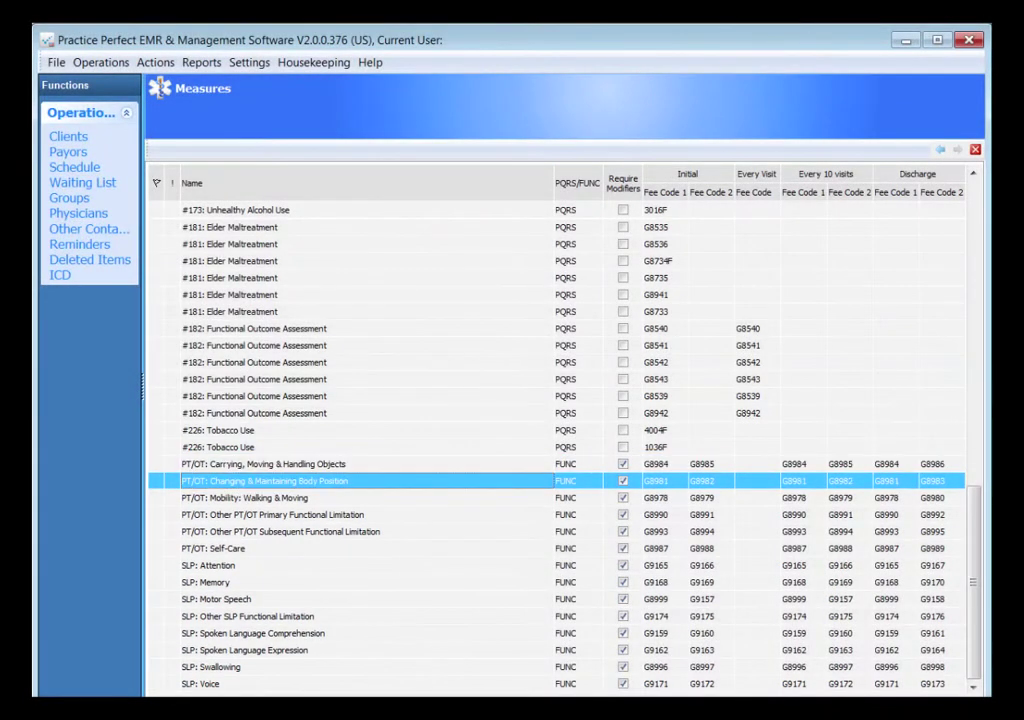
key(Down)
key(Down)
key(Down)
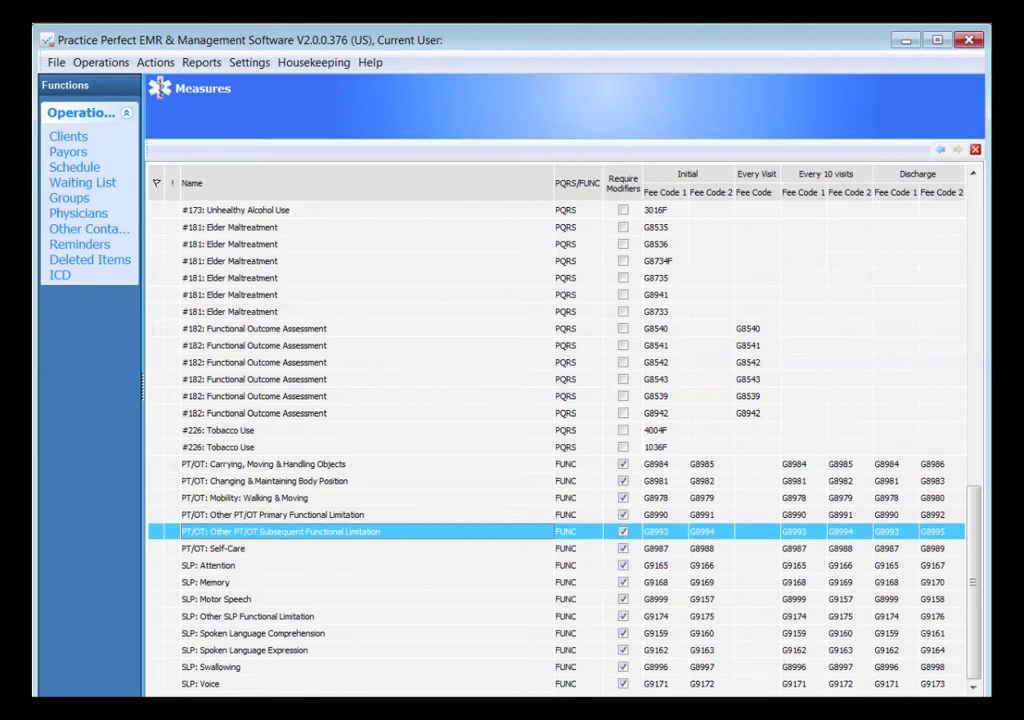
Open the list of financial Modifiers
click(314, 62)
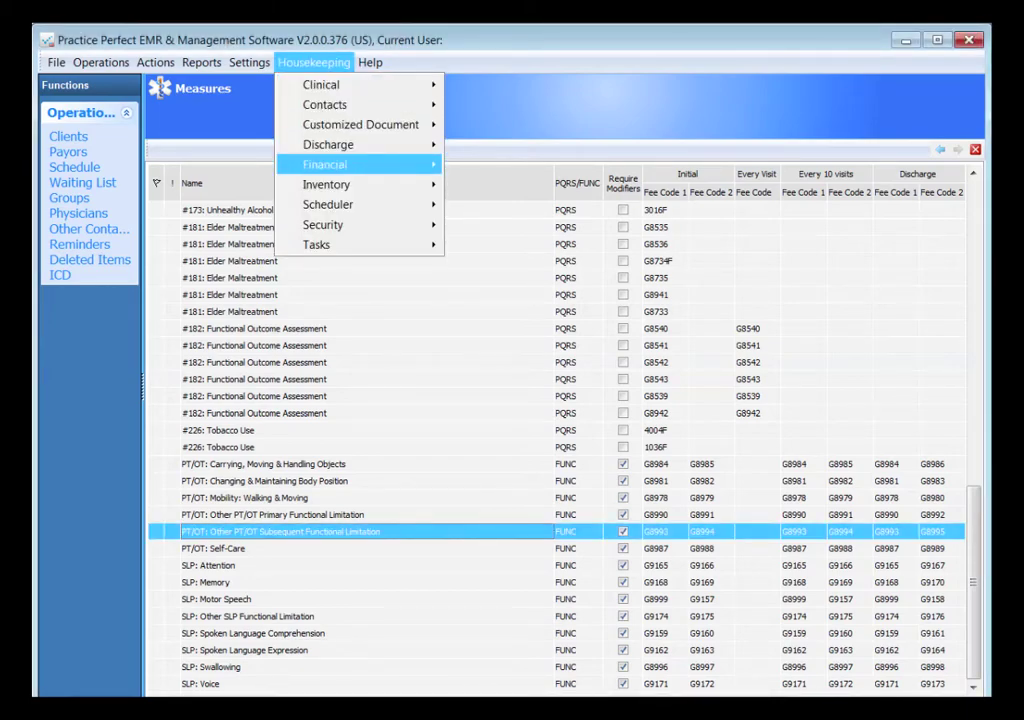
mouse_move(357, 164)
key(Down)
key(Down)
key(Down)
key(Down)
key(Down)
key(Down)
key(Down)
key(Down)
key(Down)
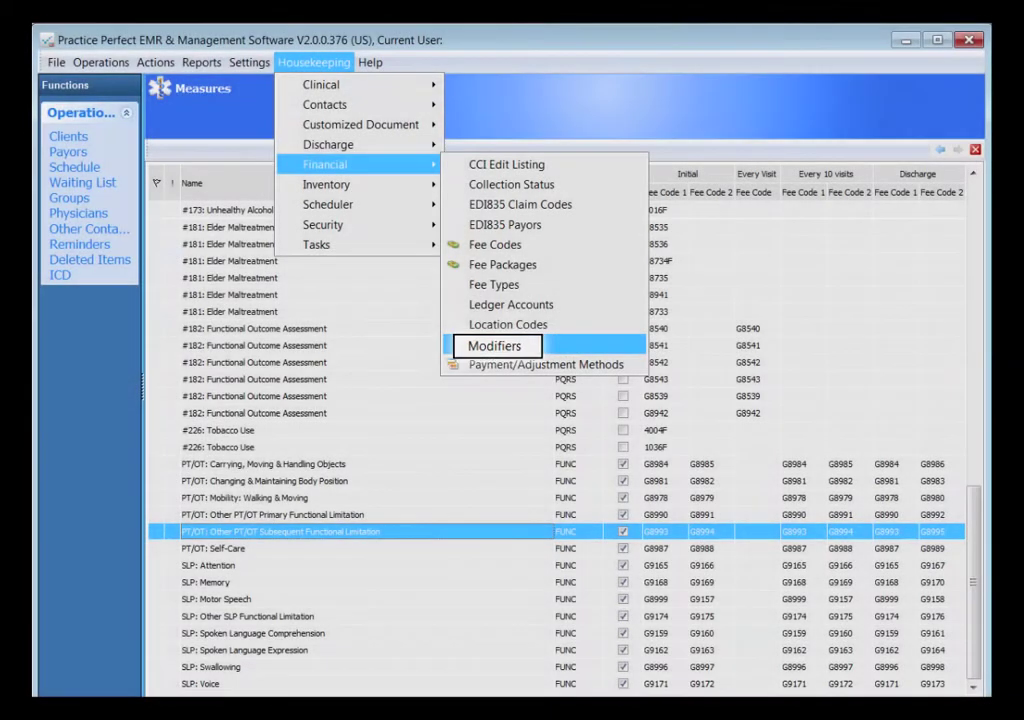
key(Return)
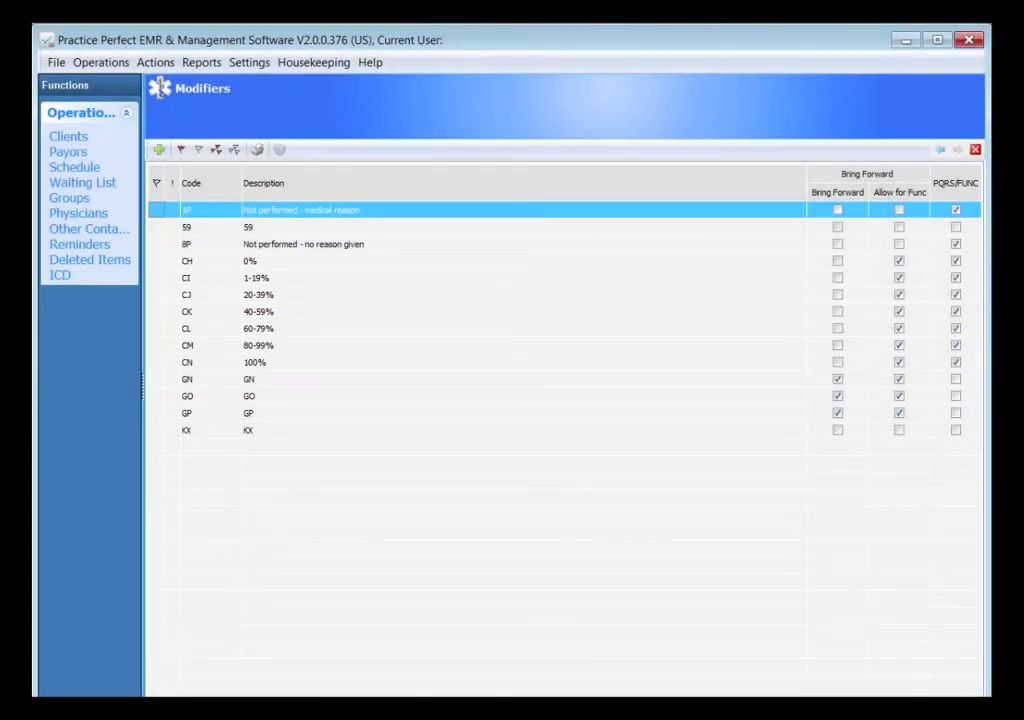
Examine the PQRS modifiers 1P and 8P and the functional severity modifiers through CN
click(210, 277)
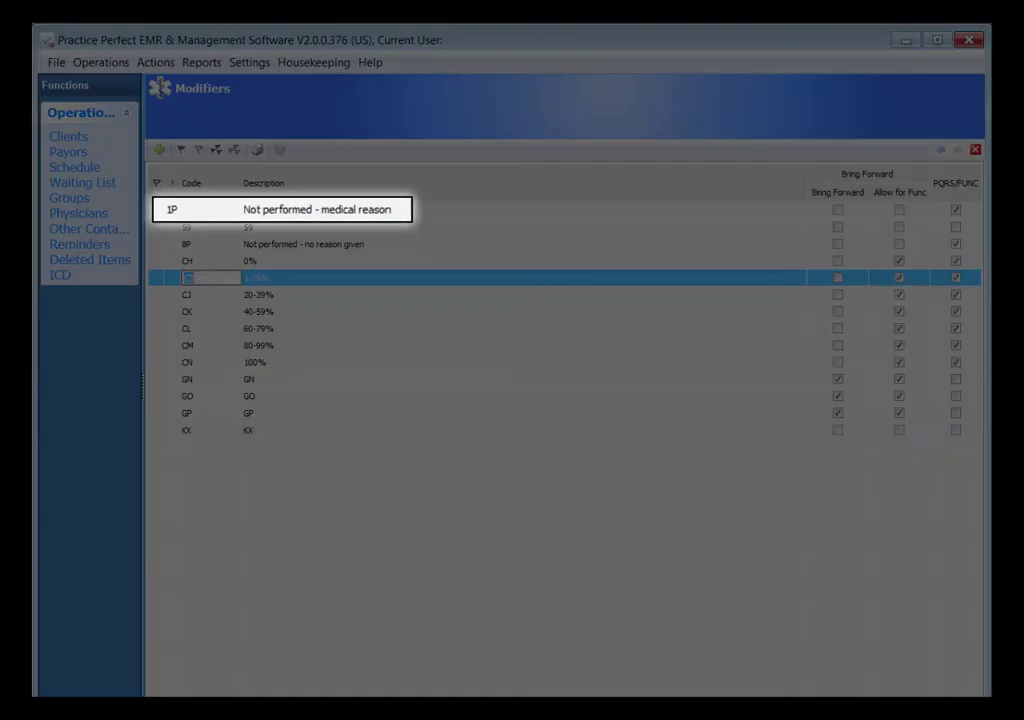
click(210, 294)
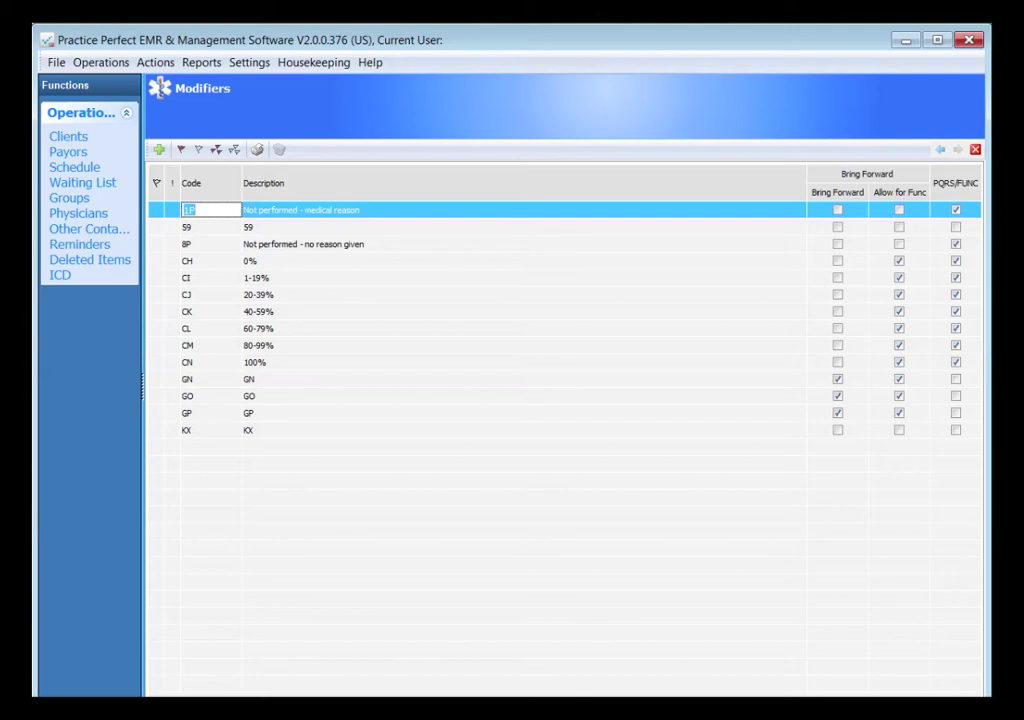
click(186, 244)
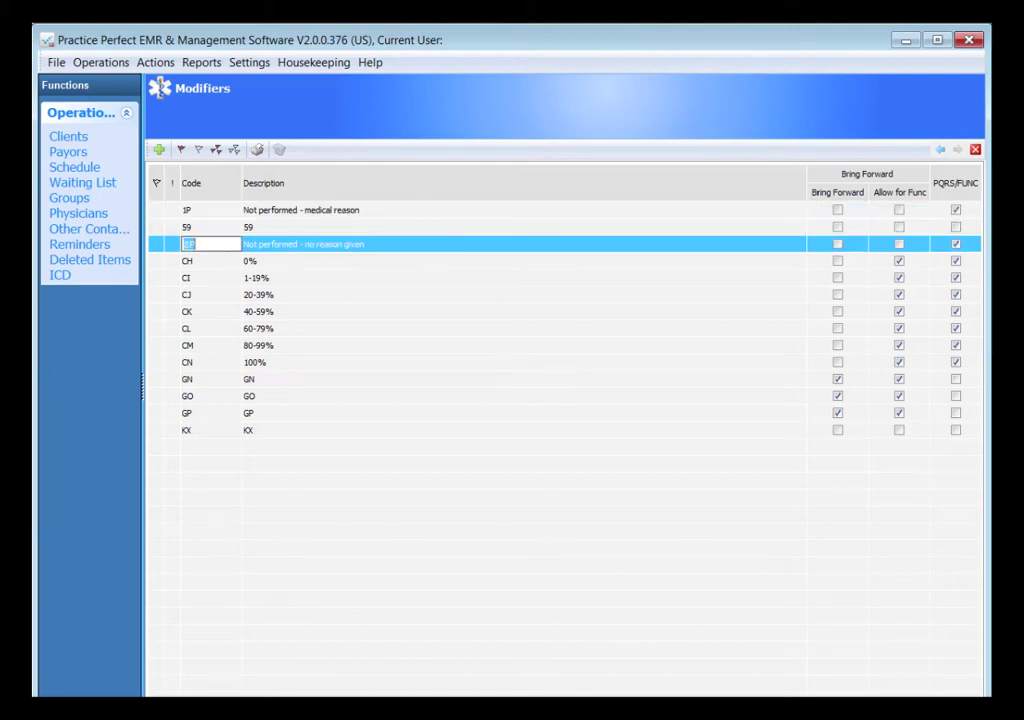
click(186, 210)
click(186, 244)
click(188, 244)
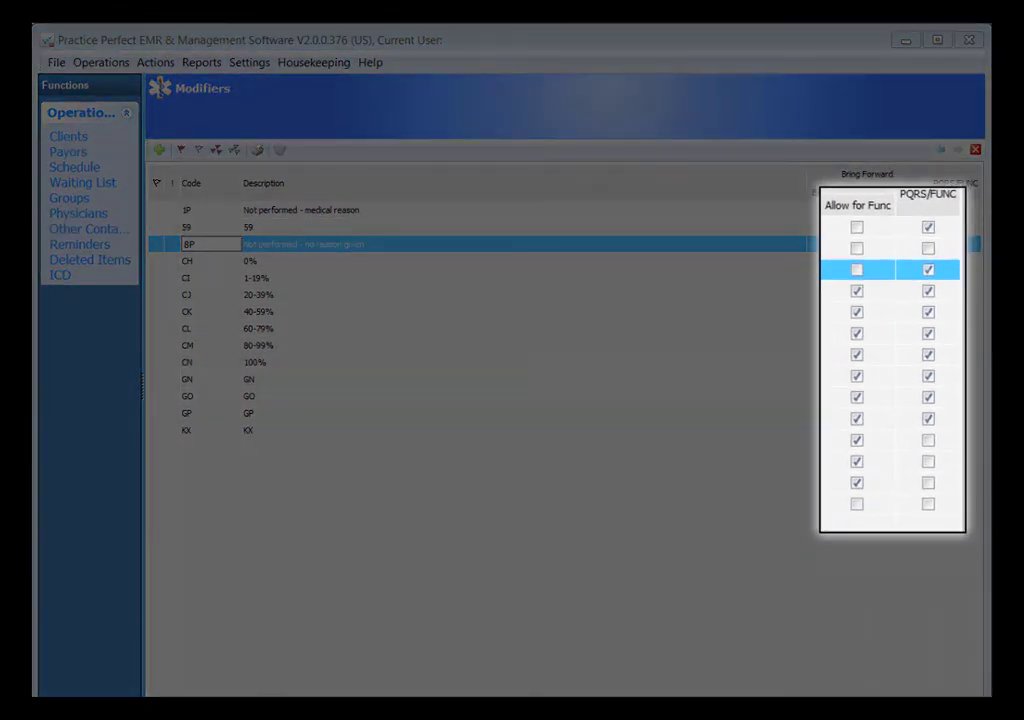
click(188, 362)
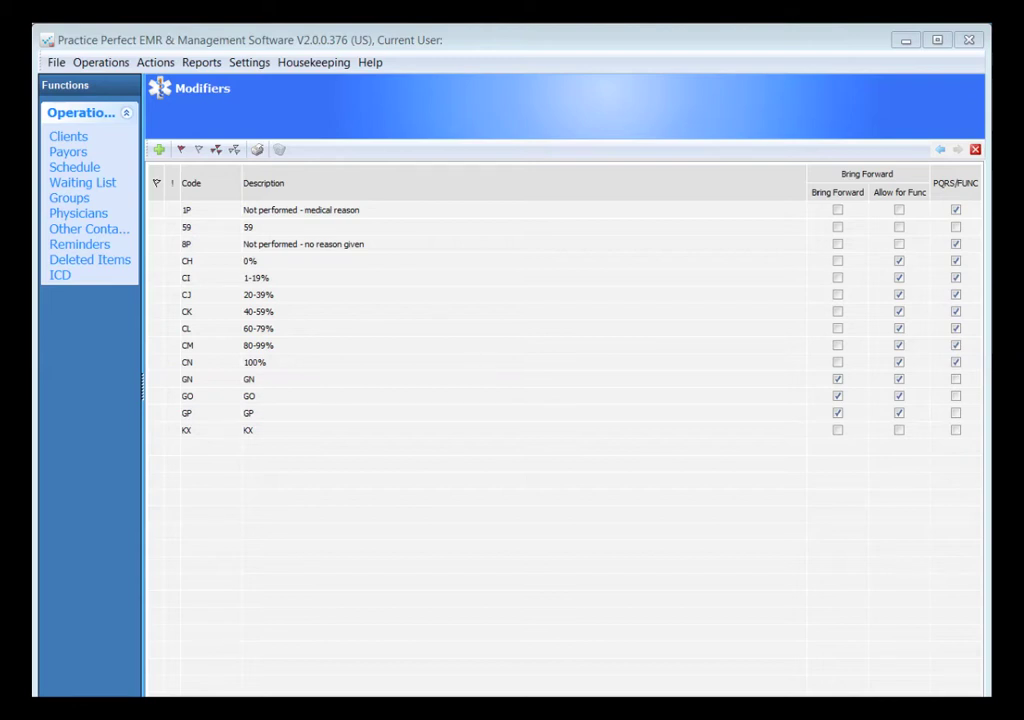
Open the details of fee code G8978, Mobility Current & Interval, from the Fee Codes list
click(313, 62)
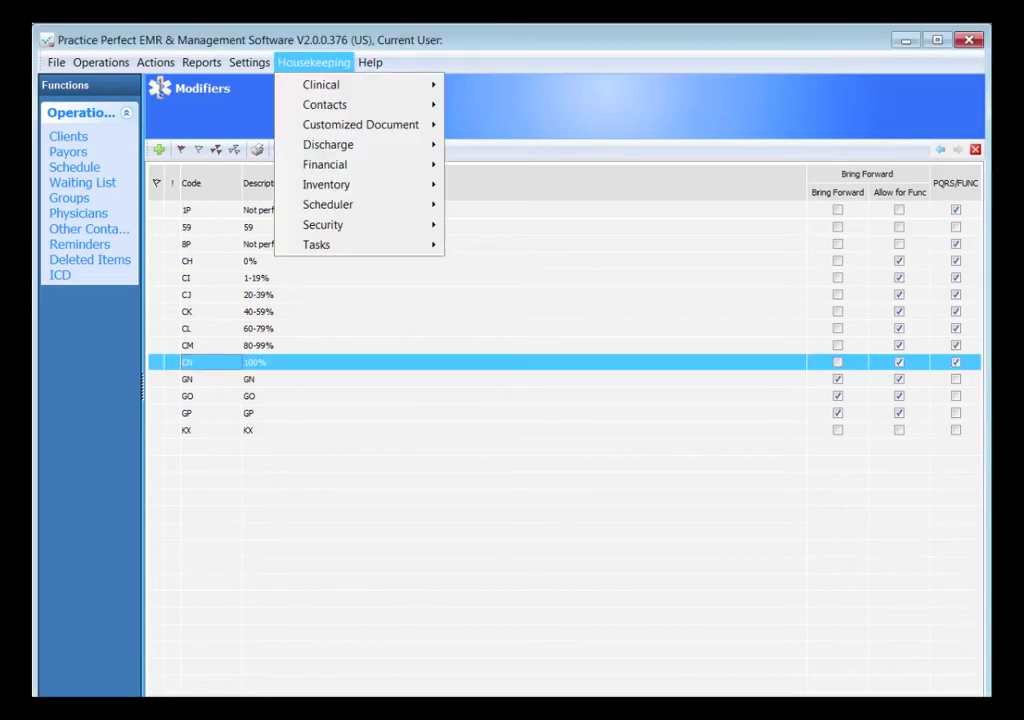
mouse_move(325, 164)
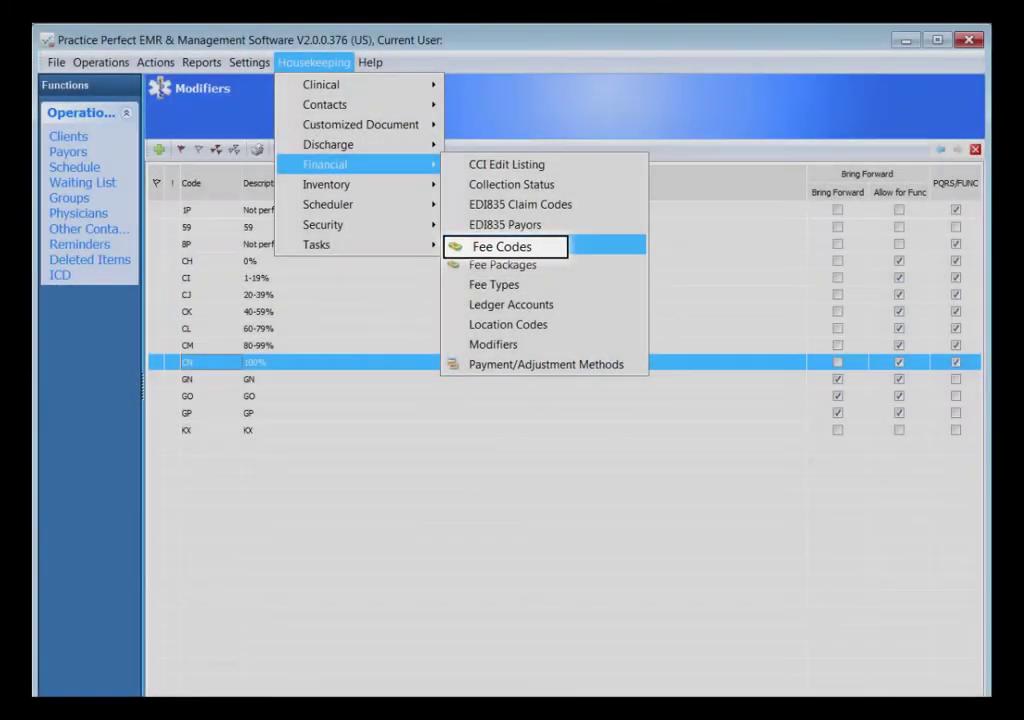
click(500, 245)
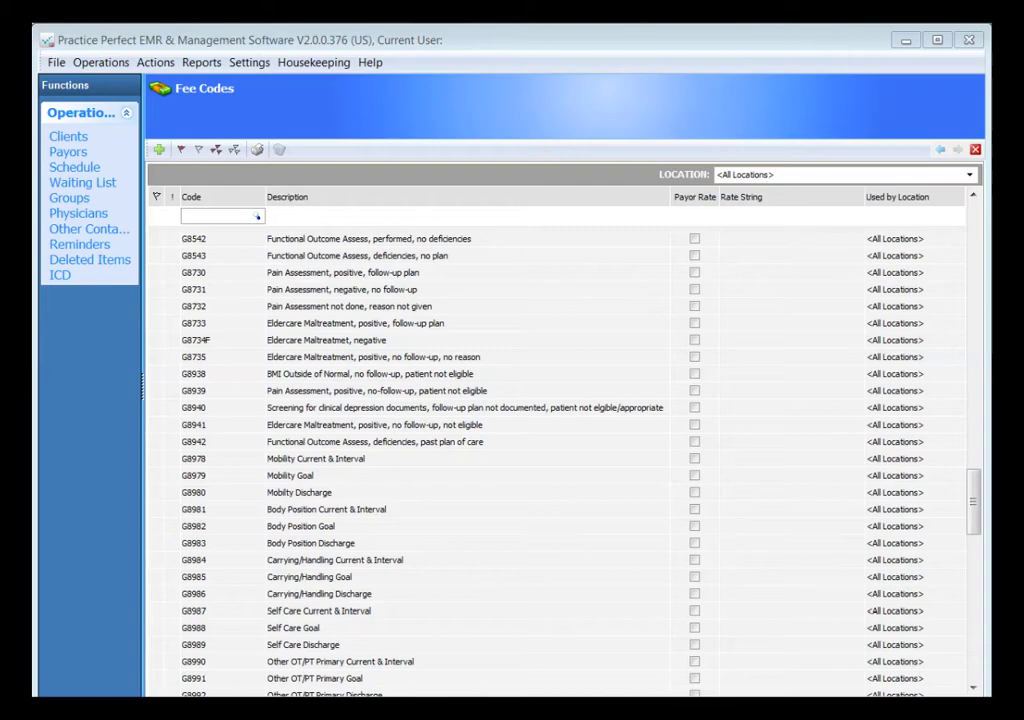
click(316, 458)
key(Return)
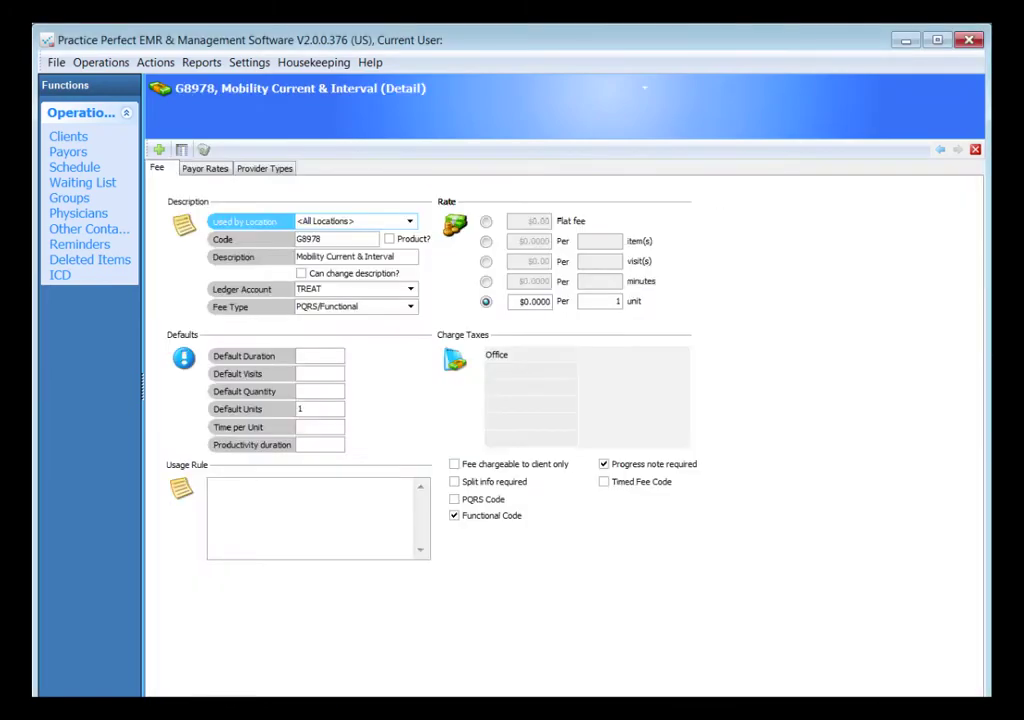
Check fee code G8978's Functional Code setting and its Fee Type options, keeping PQRS/Functional
click(454, 515)
click(454, 515)
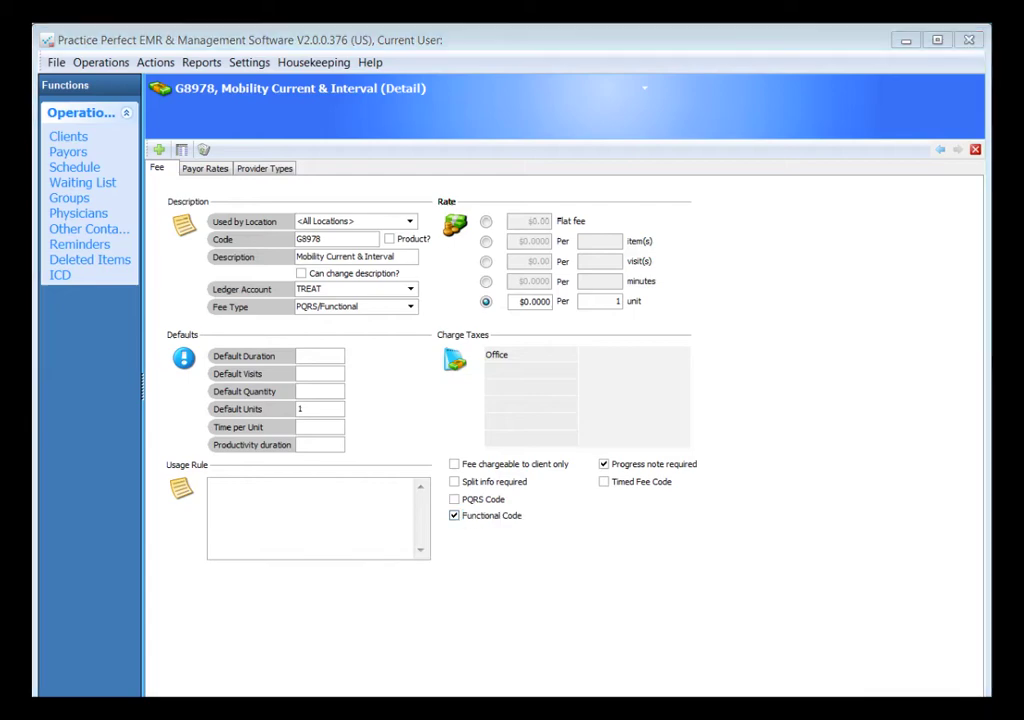
click(410, 306)
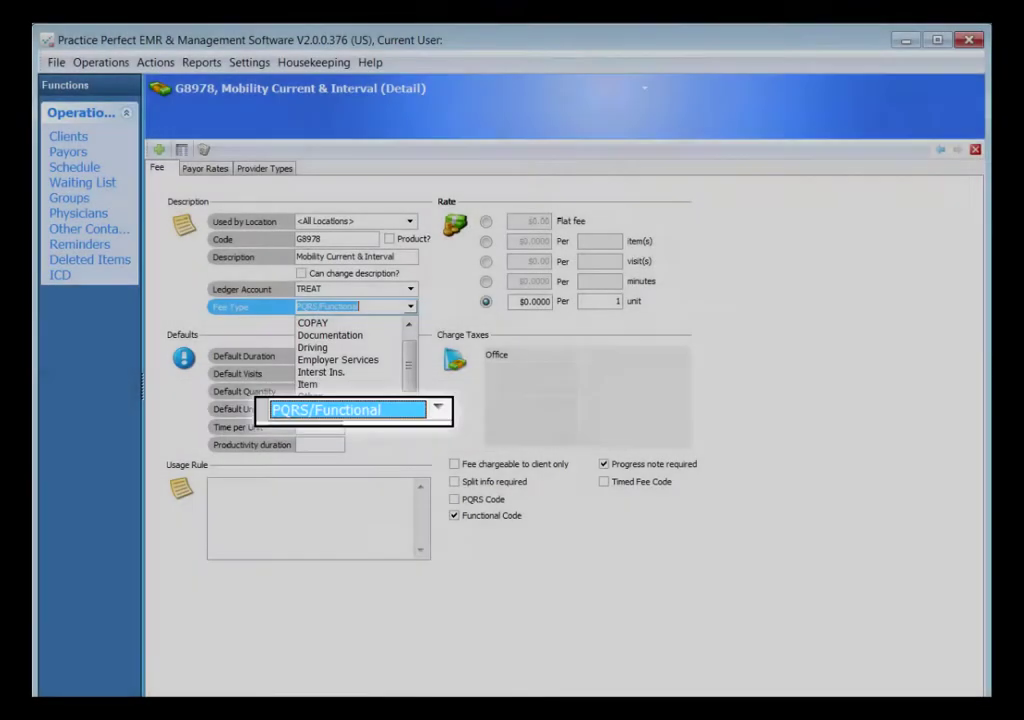
key(alt+Down)
key(alt+Down)
key(alt+Down)
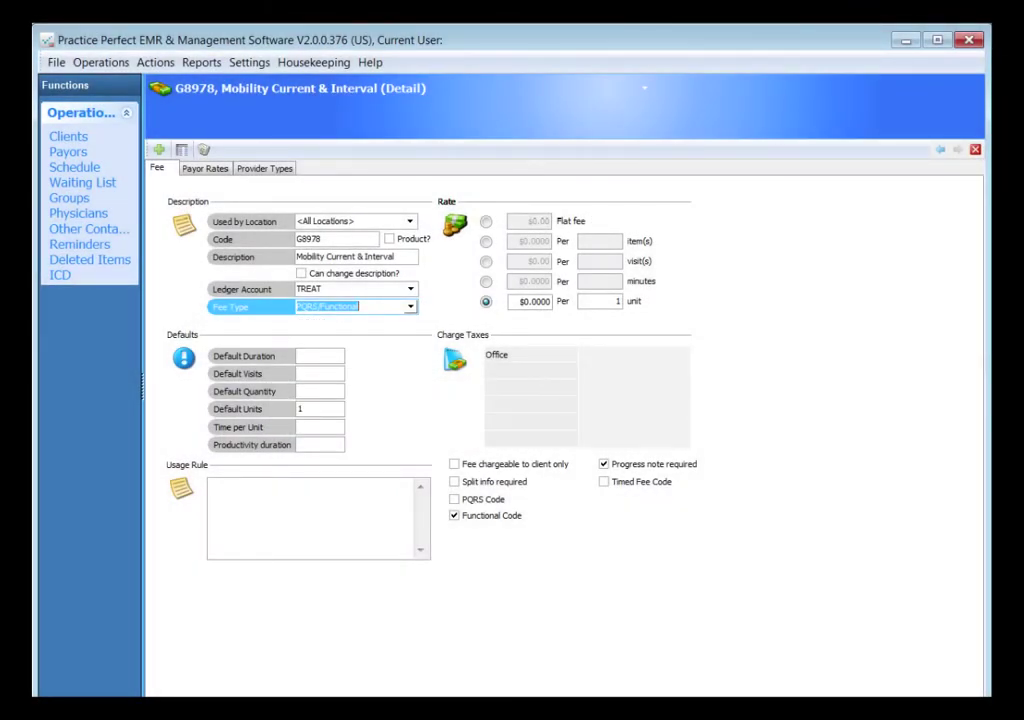
key(alt+Down)
key(alt+Down)
key(alt+Down)
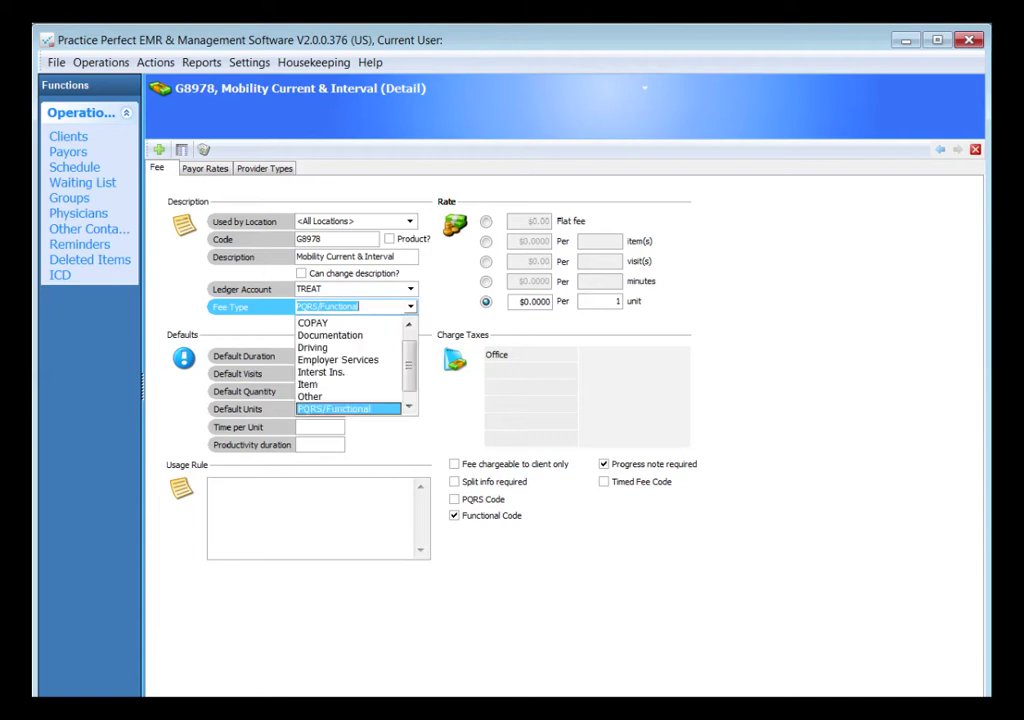
key(Escape)
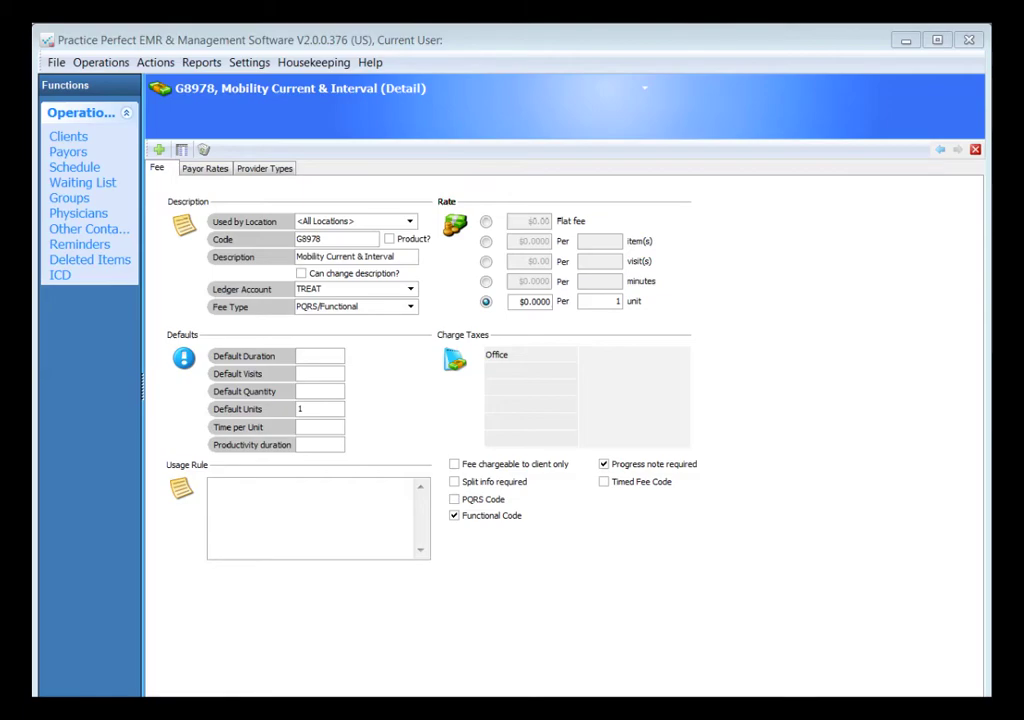
Open the Customize Progress Notes/Documentations settings
click(249, 62)
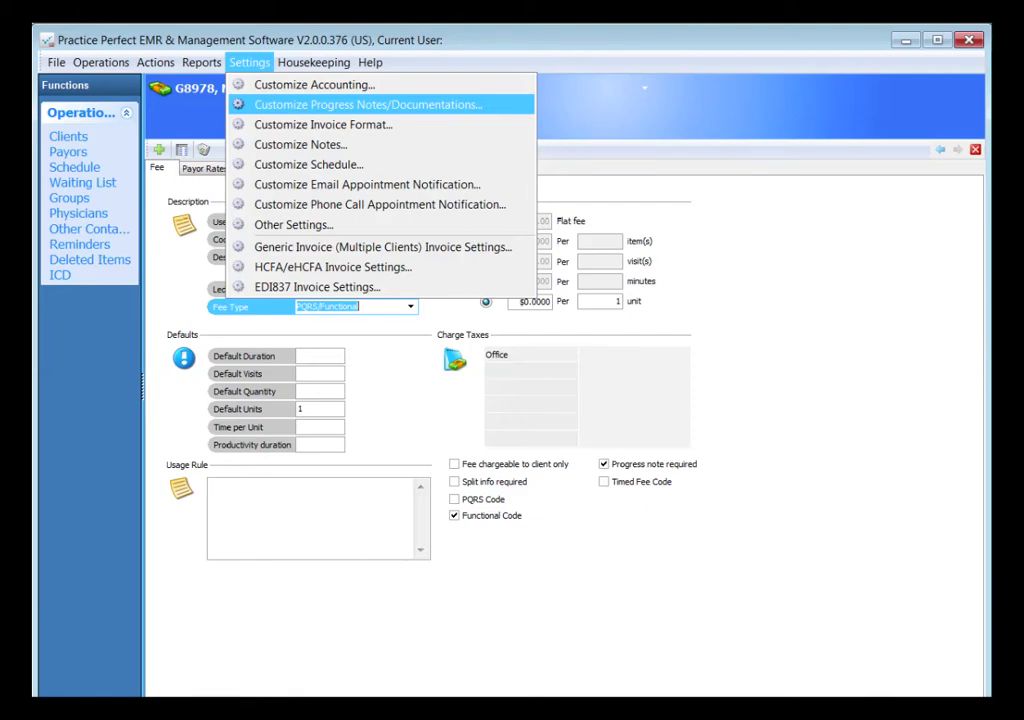
click(367, 104)
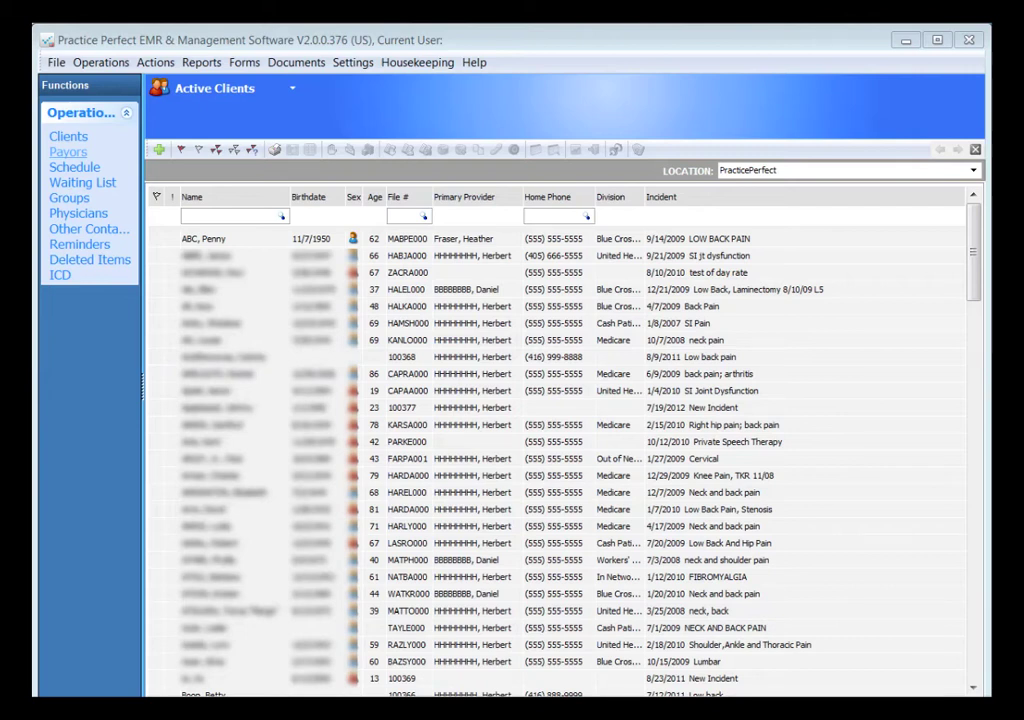
Open the first active client's record and show the Statistics of the low back pain incident
click(204, 238)
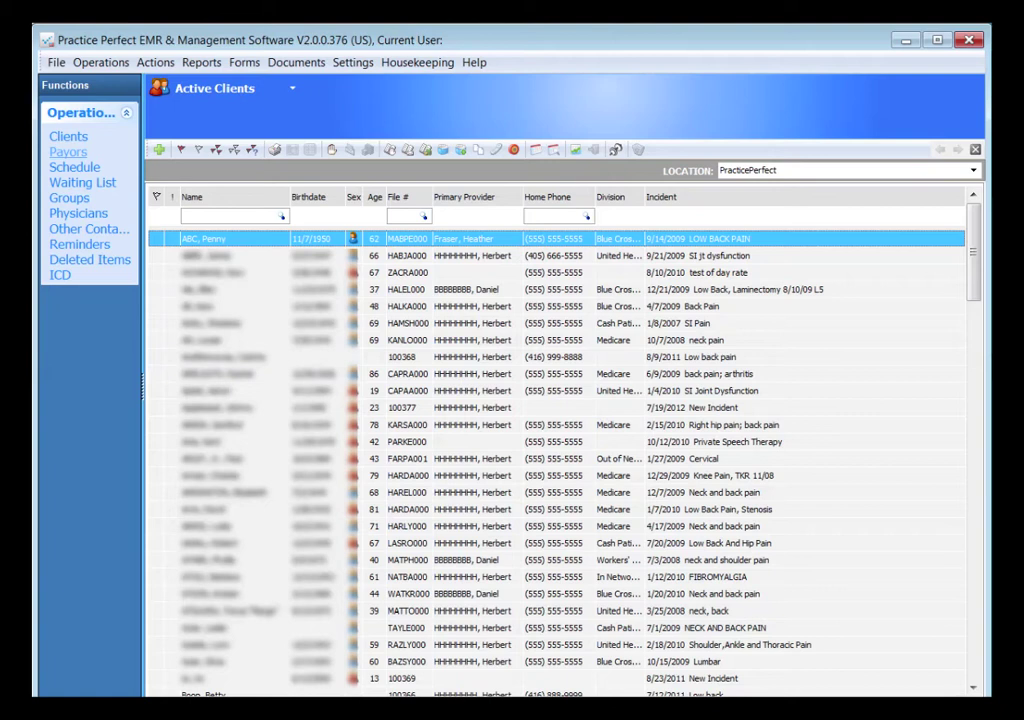
click(68, 152)
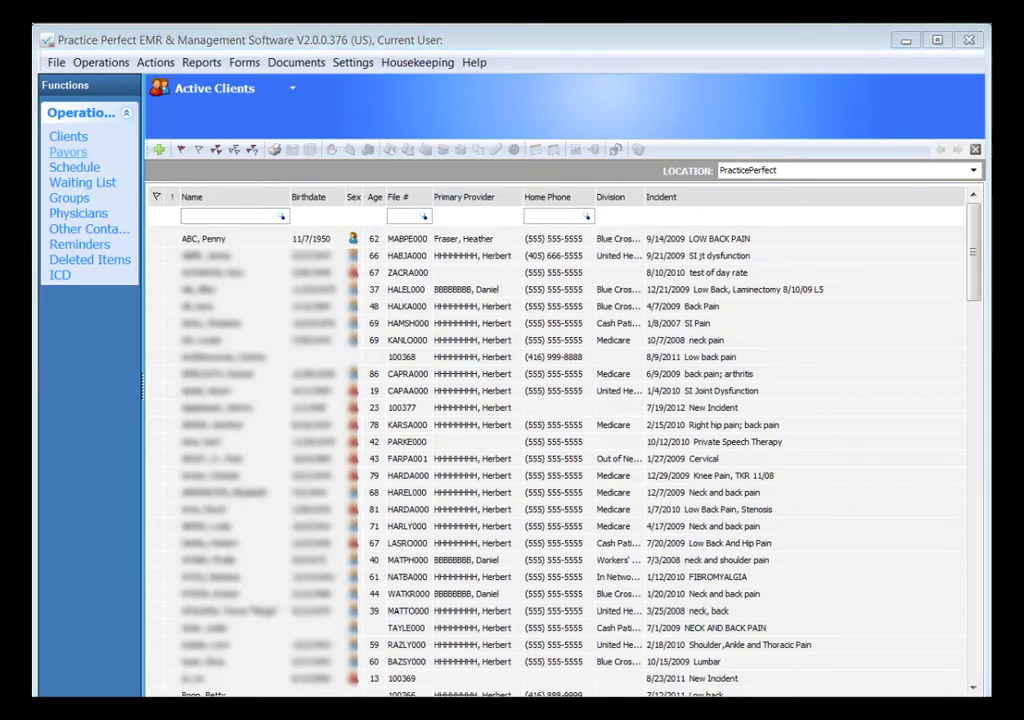
double_click(204, 238)
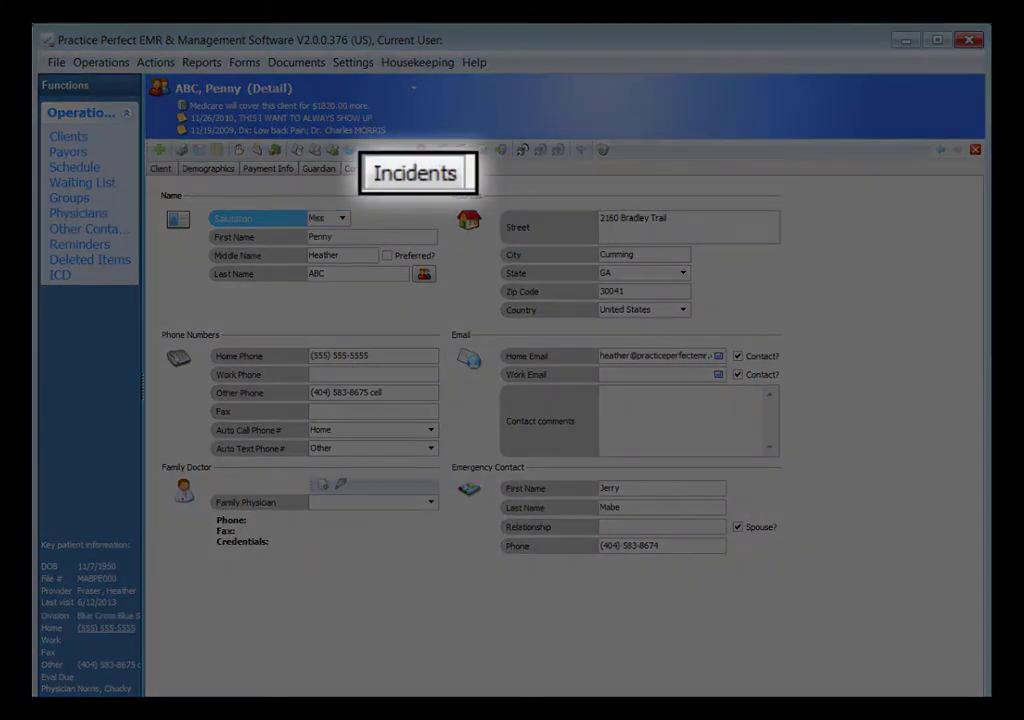
click(403, 168)
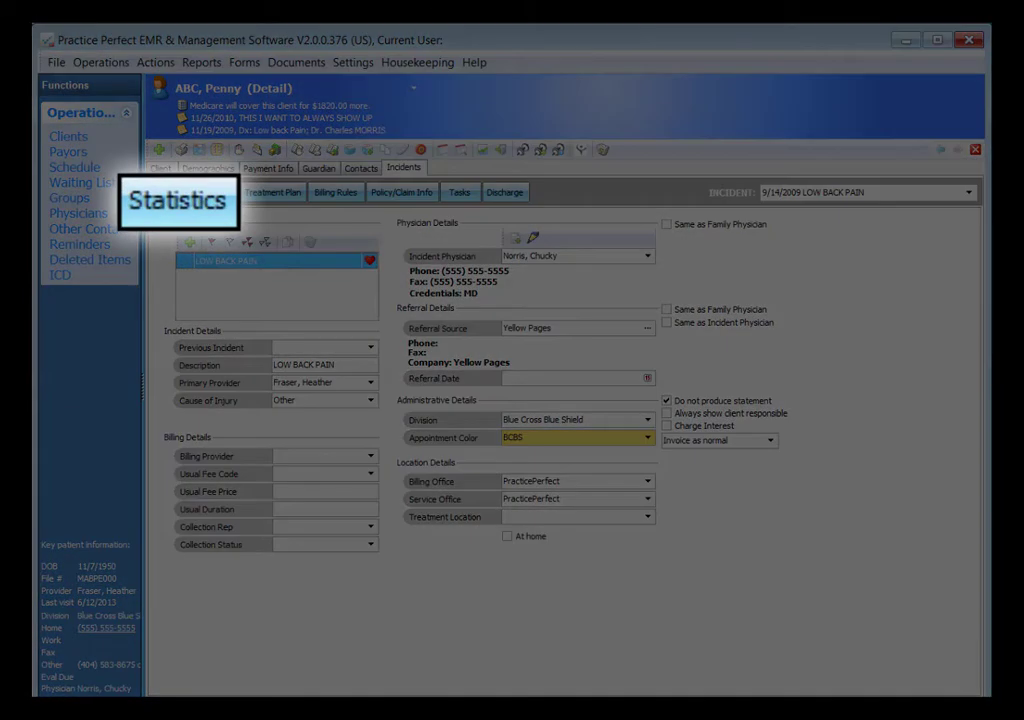
click(172, 192)
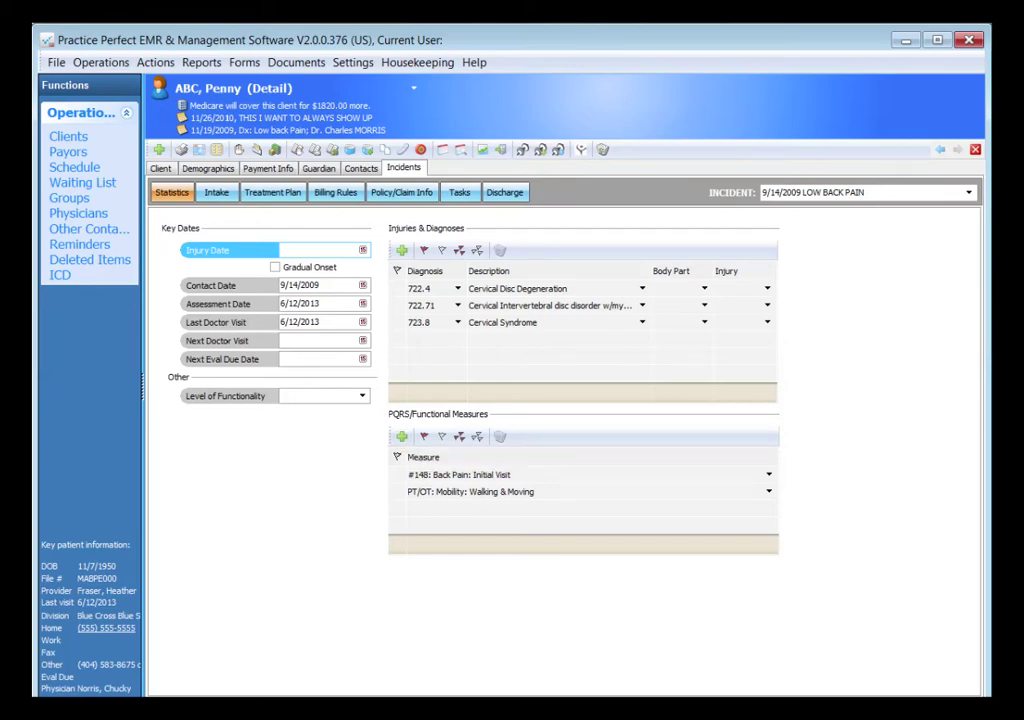
Examine the measures available for the #148: Back Pain: Initial Visit row of the incident's PQRS/Functional Measures, keeping the current selection
click(768, 474)
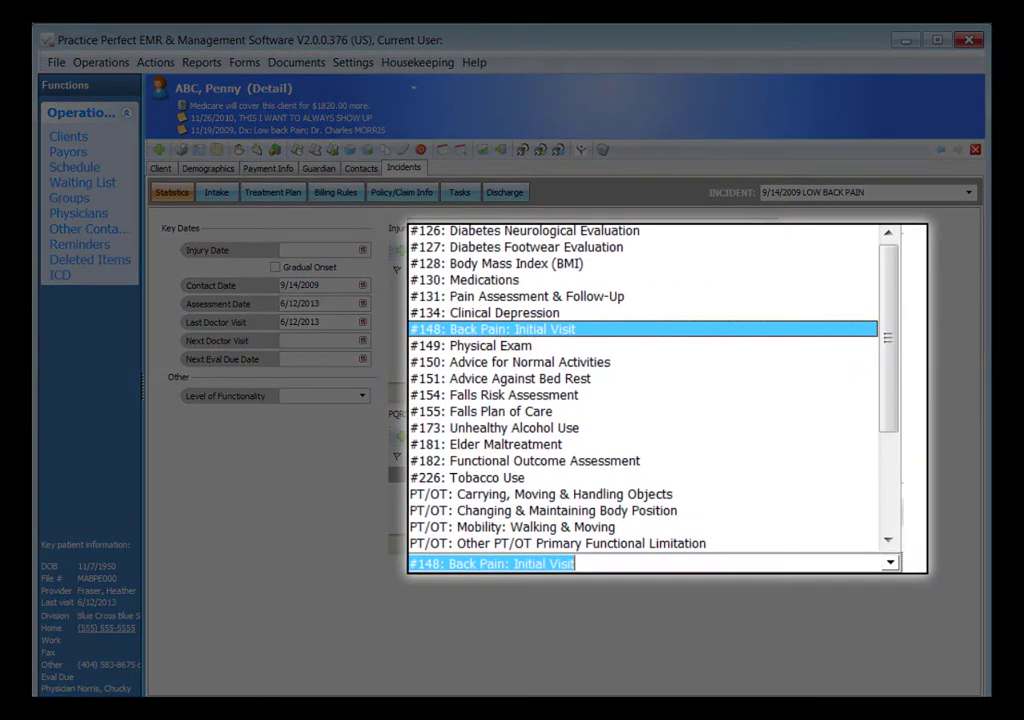
scroll(585, 342, down, 4)
scroll(590, 340, up, 3)
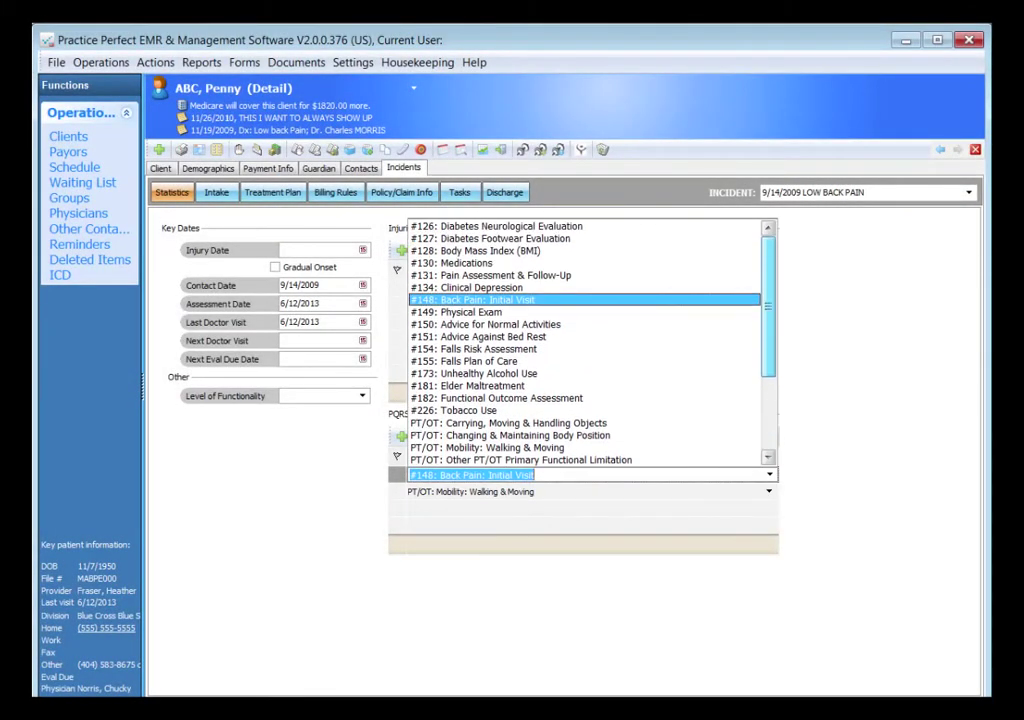
scroll(590, 340, down, 3)
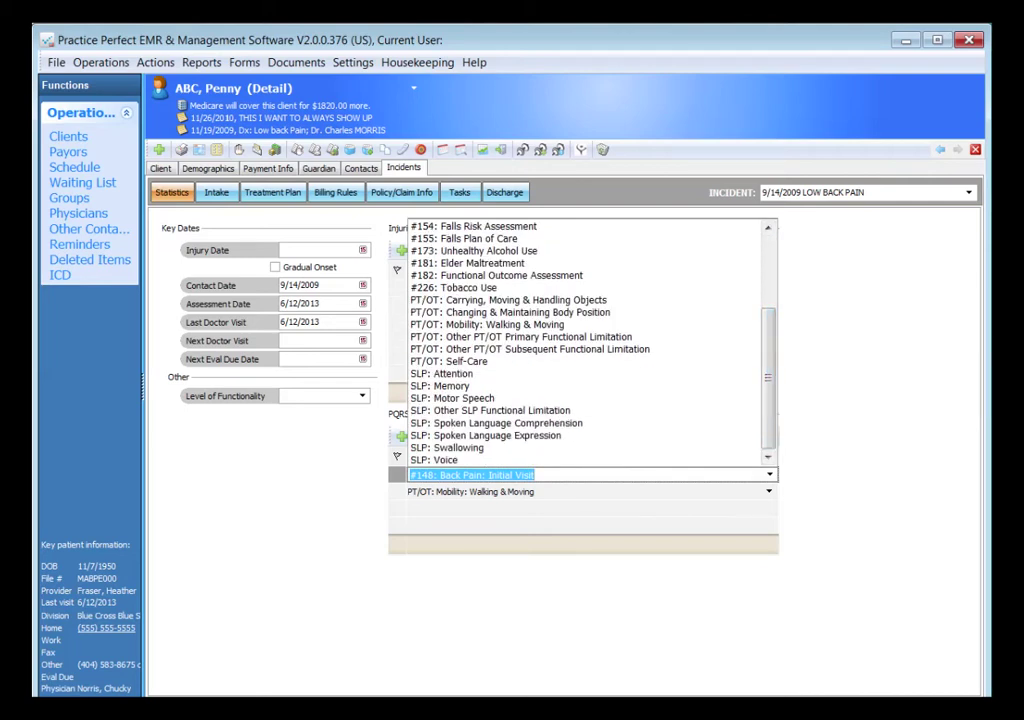
key(alt+Tab)
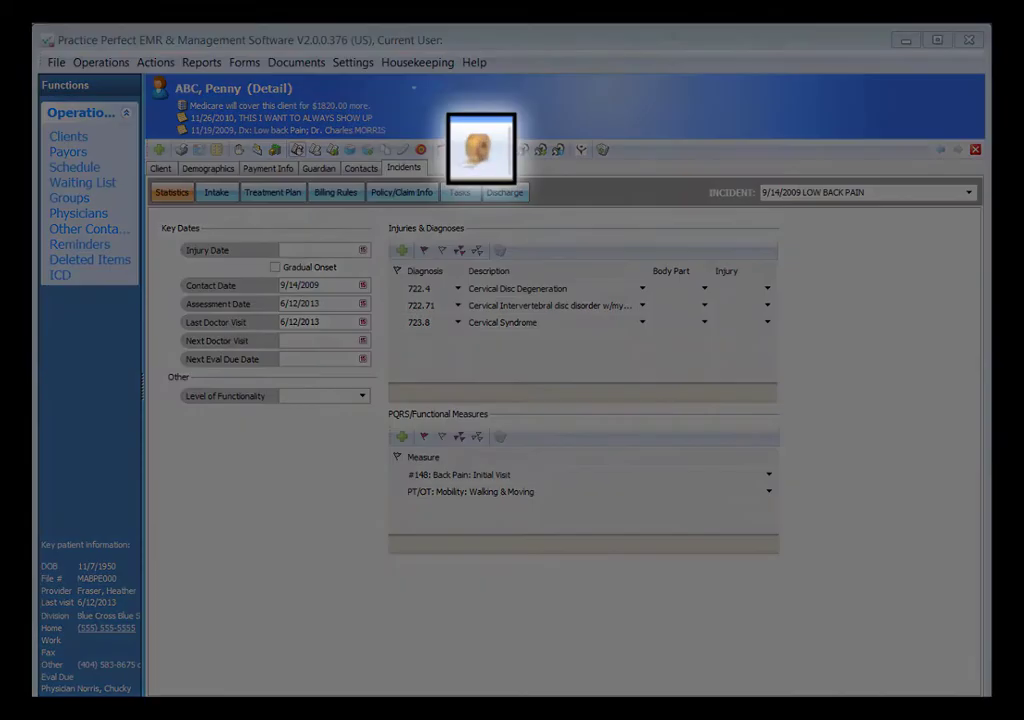
Show the client's Activities by Service and check the Incident Measures for the low back pain incident
click(296, 150)
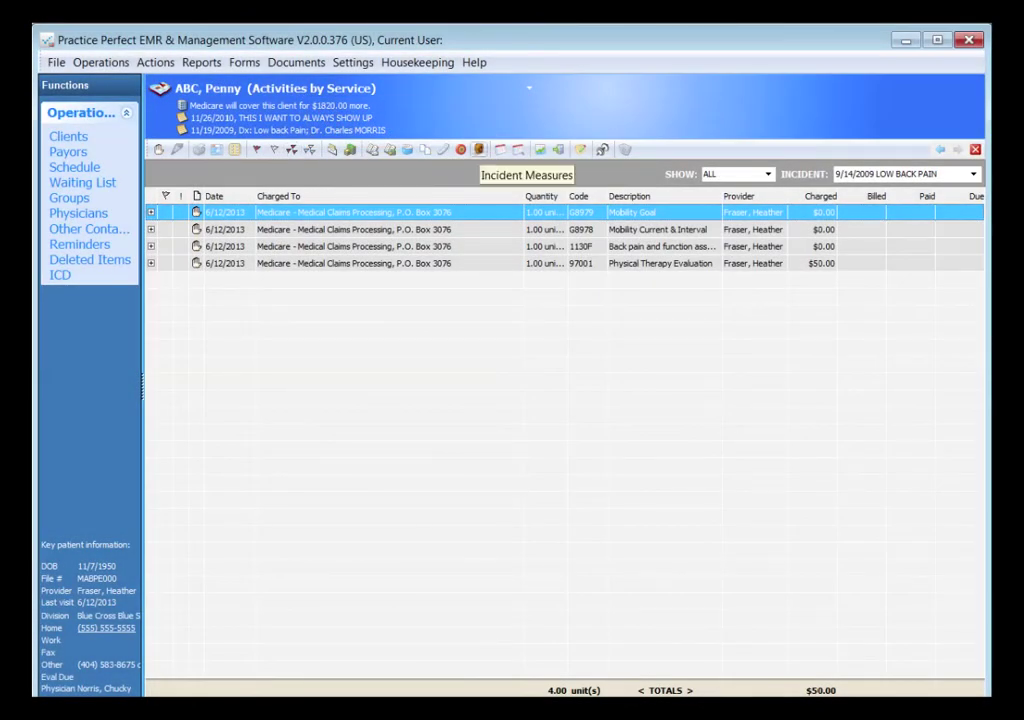
click(478, 149)
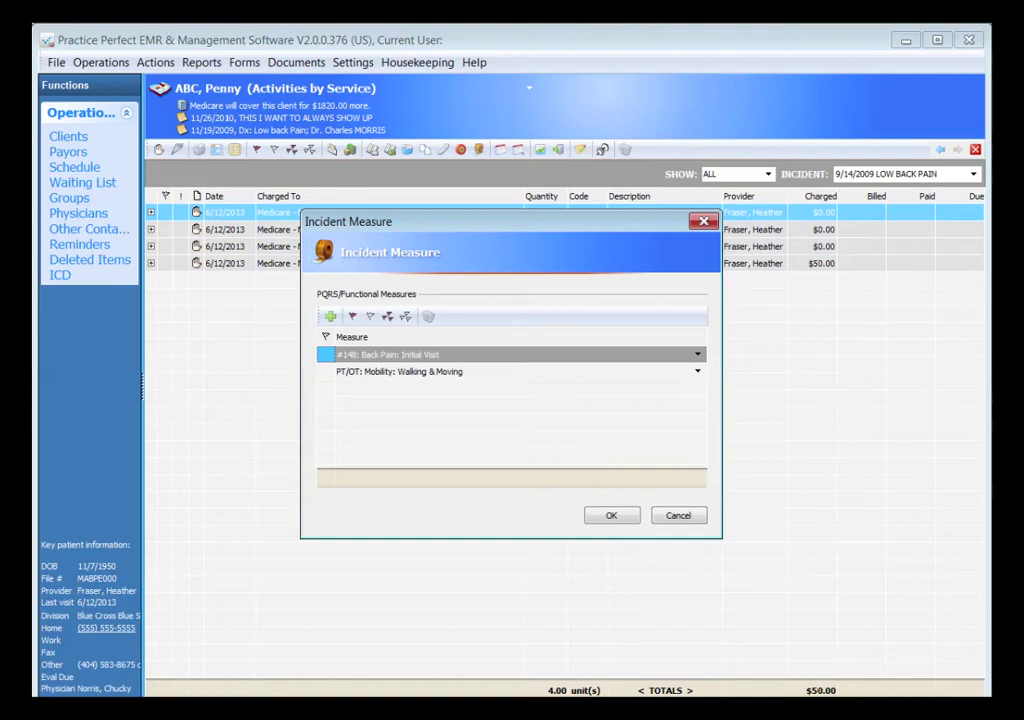
key(Escape)
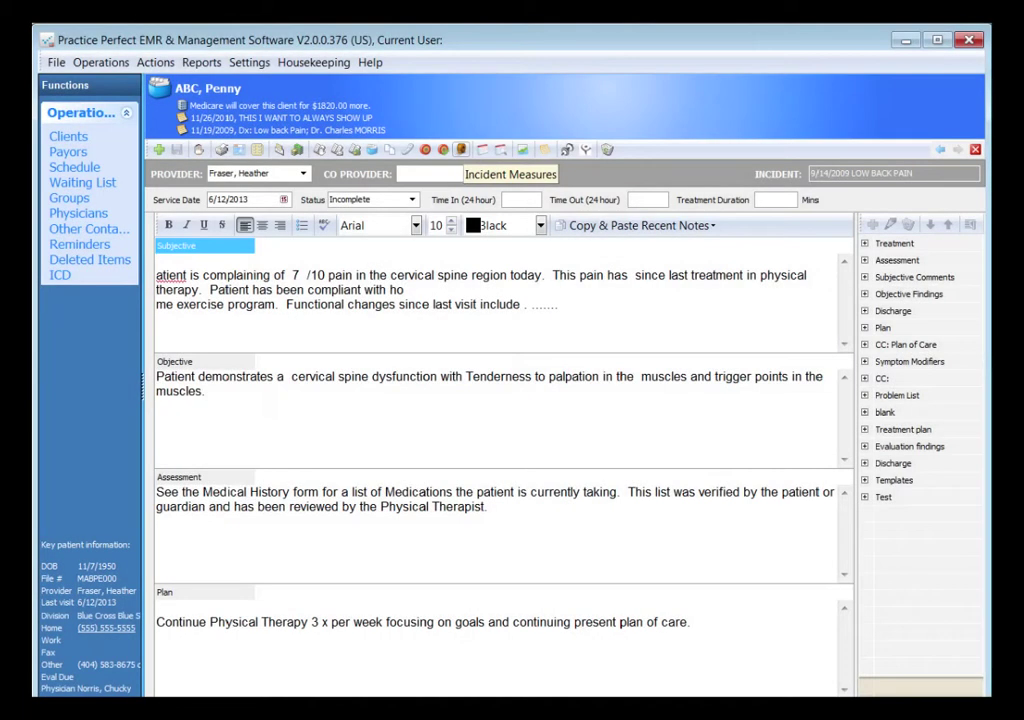
View the Incident Measures from the client's progress note and from the Activities by Document list
click(461, 149)
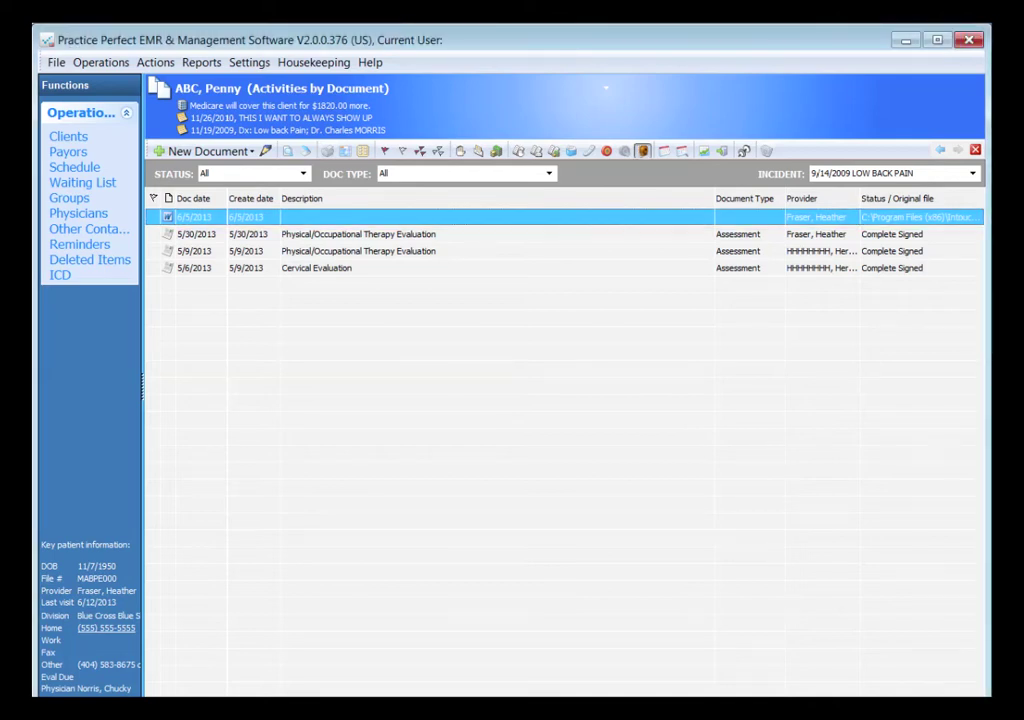
click(642, 151)
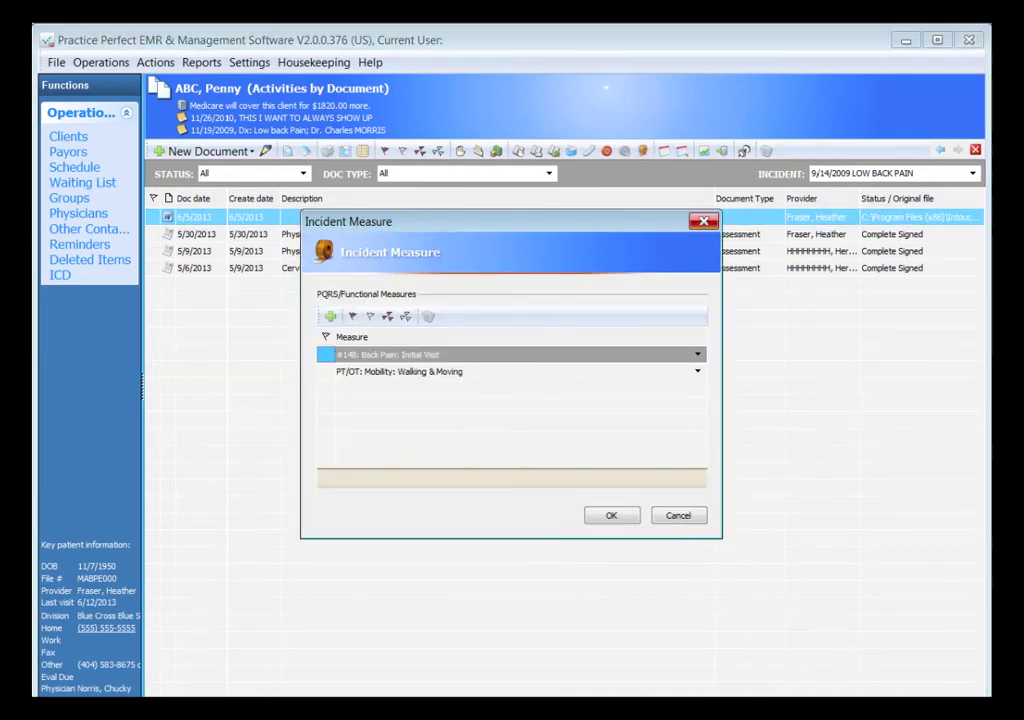
key(Escape)
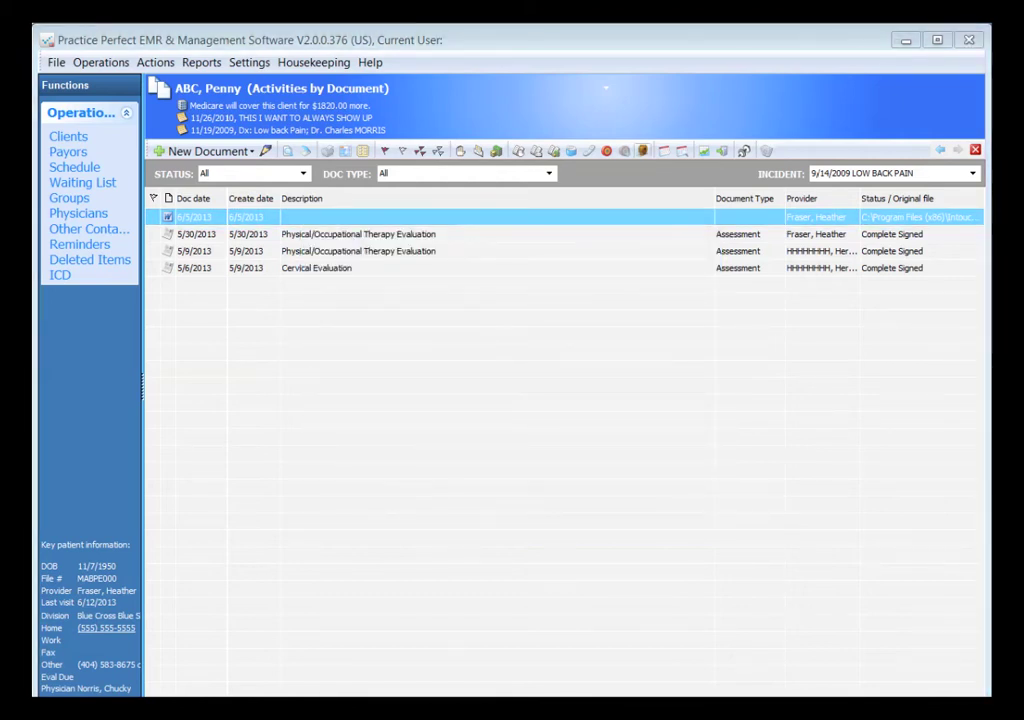
click(642, 151)
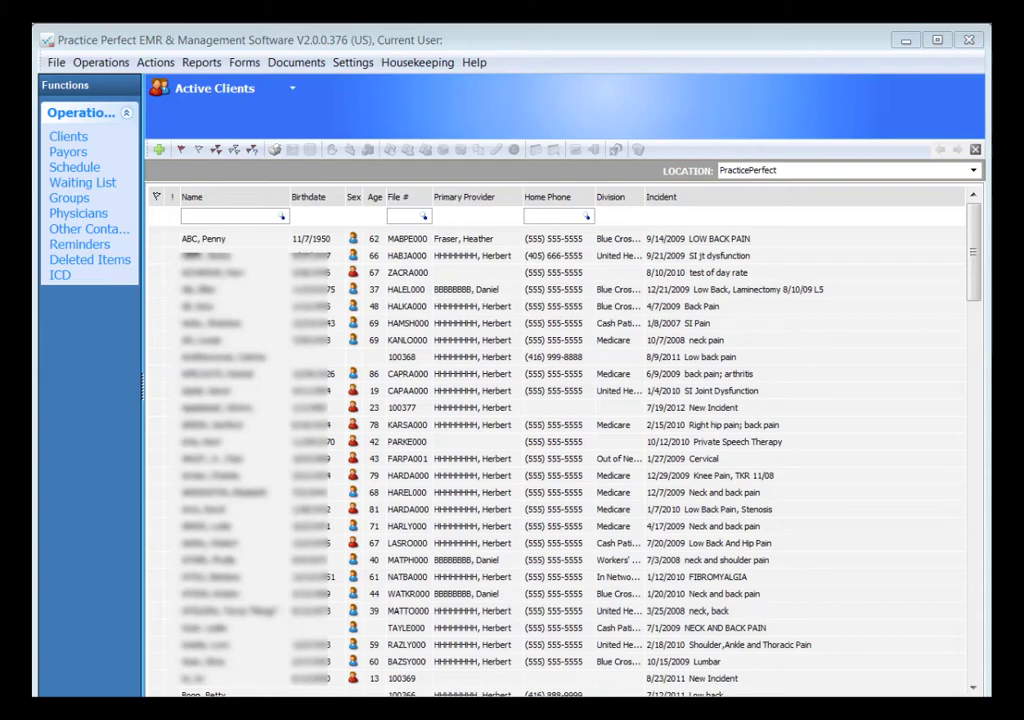
Open the first active client's progress note for the low back pain incident and check its Incident Measures
click(203, 238)
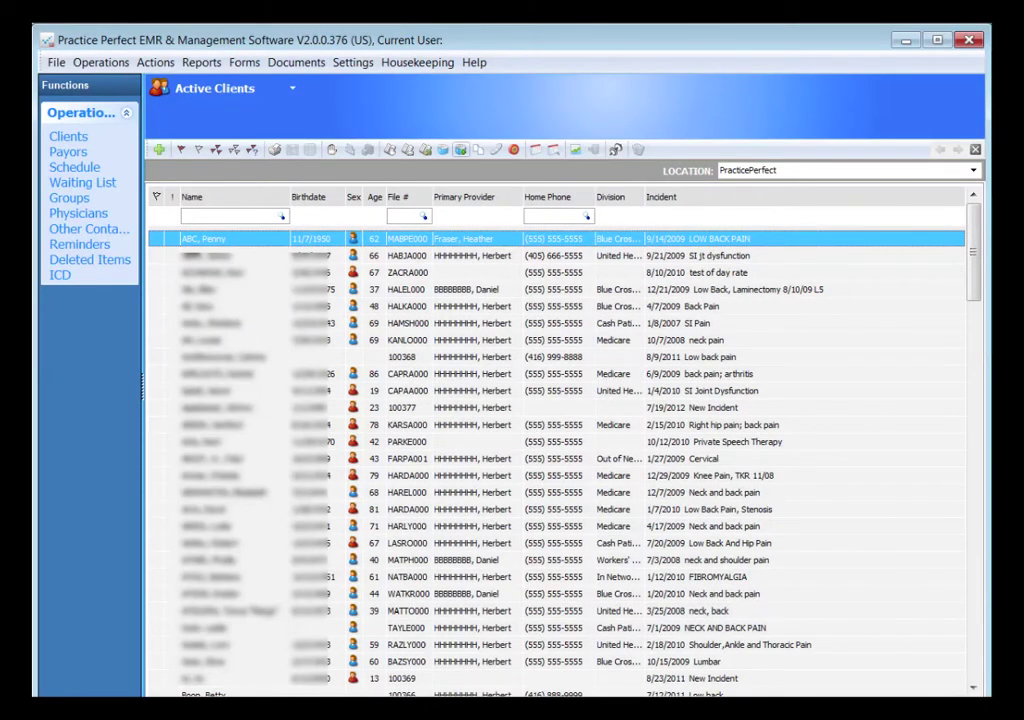
click(460, 149)
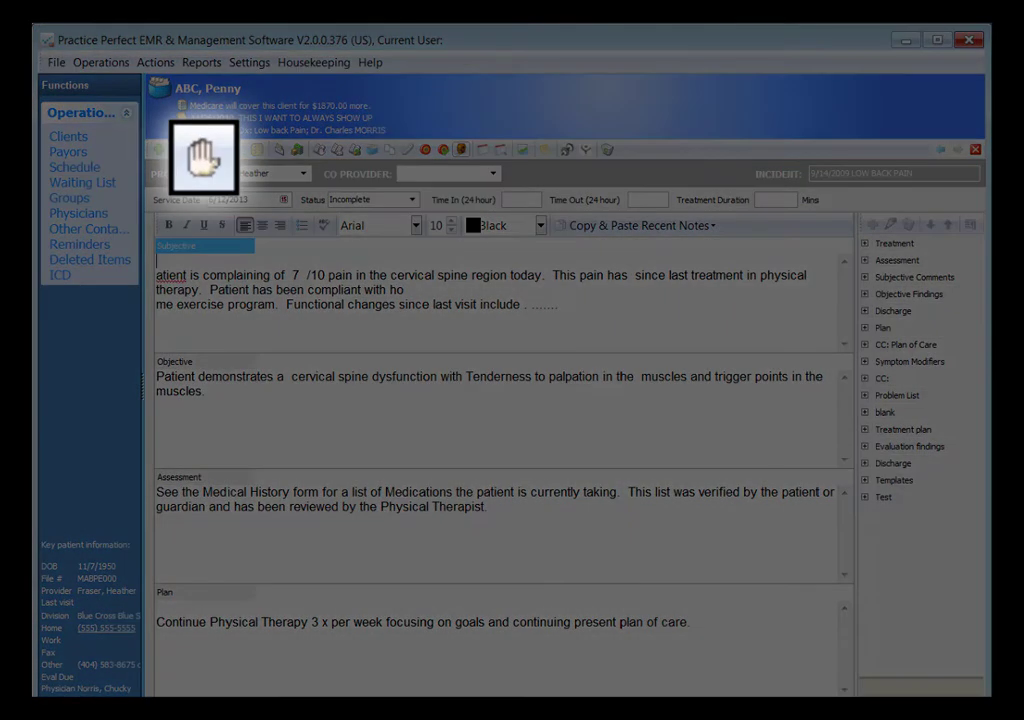
click(461, 149)
click(703, 221)
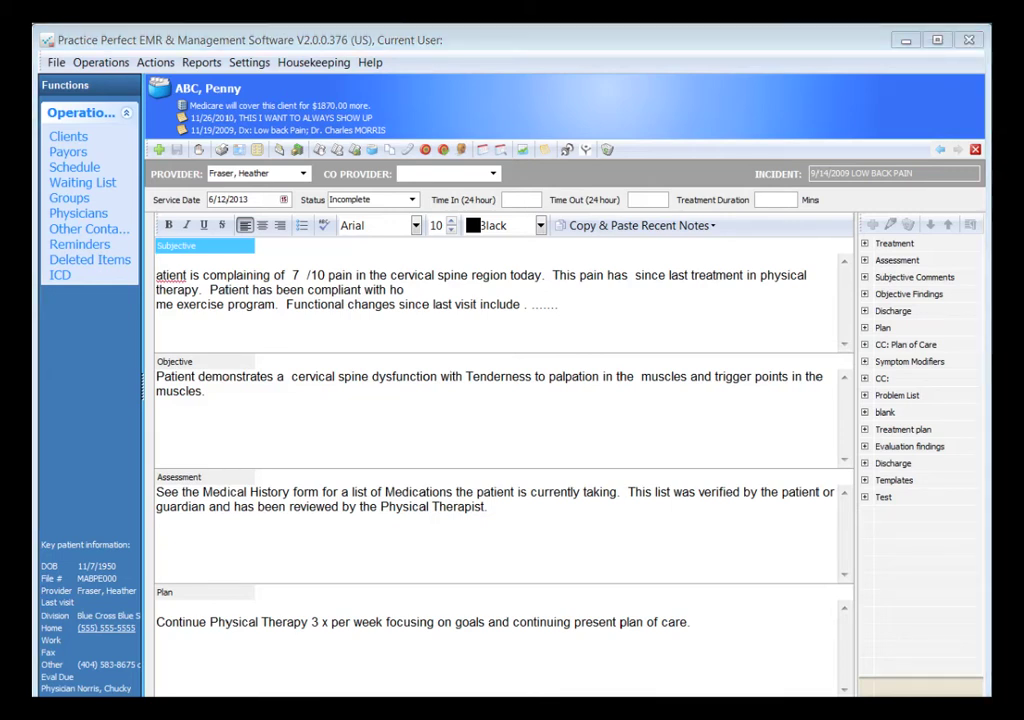
Add a treatment with fee code 97001, Physical Therapy Evaluation, to the progress note with all three diagnoses included
click(199, 149)
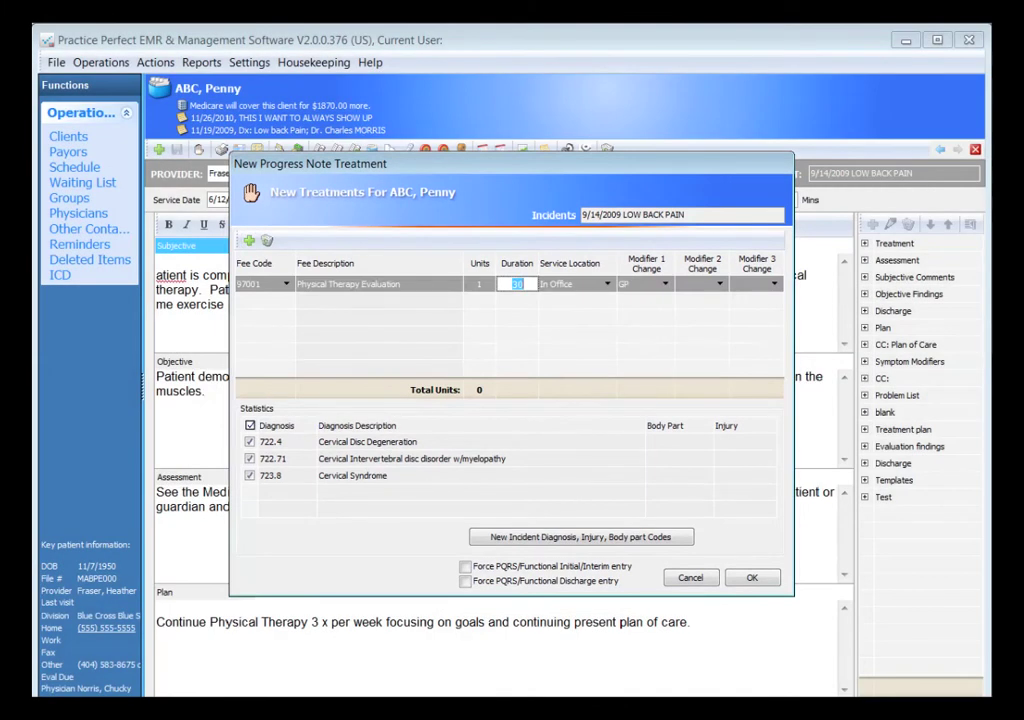
click(367, 441)
click(411, 458)
click(352, 475)
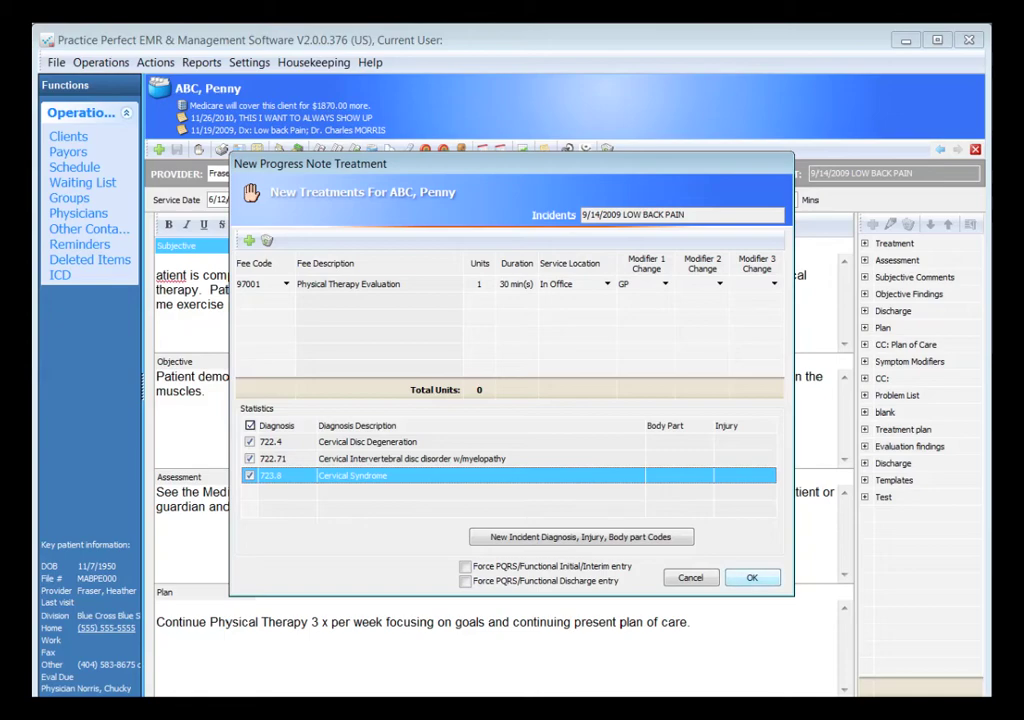
click(751, 577)
key(Return)
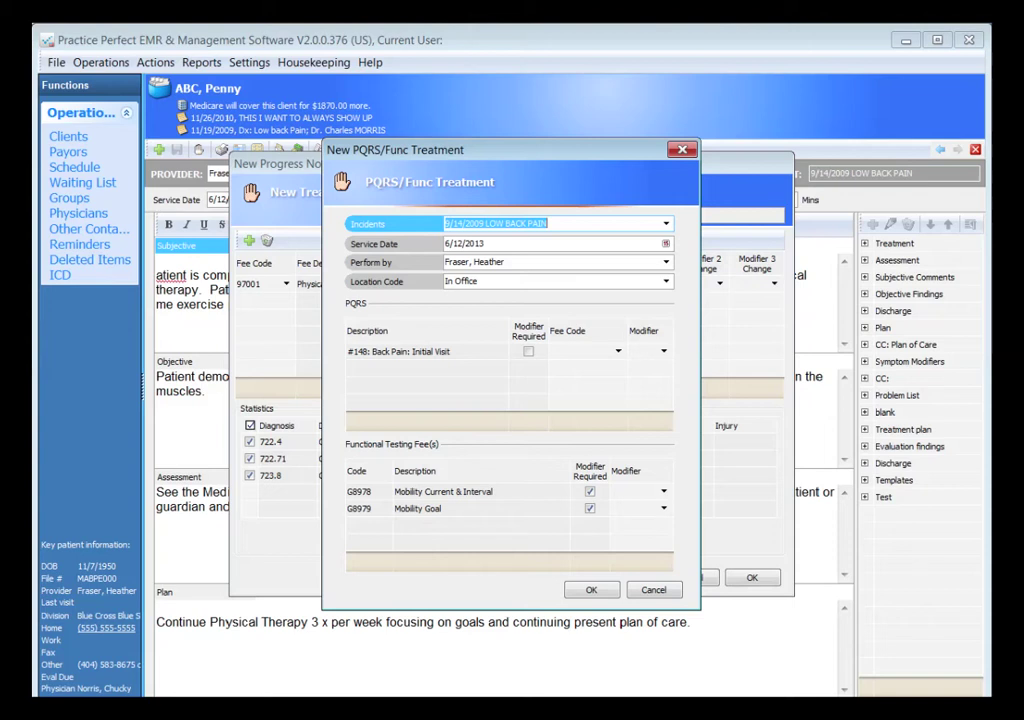
Assign fee code G8502 to PQRS measure #148: Back Pain: Initial Visit
click(426, 351)
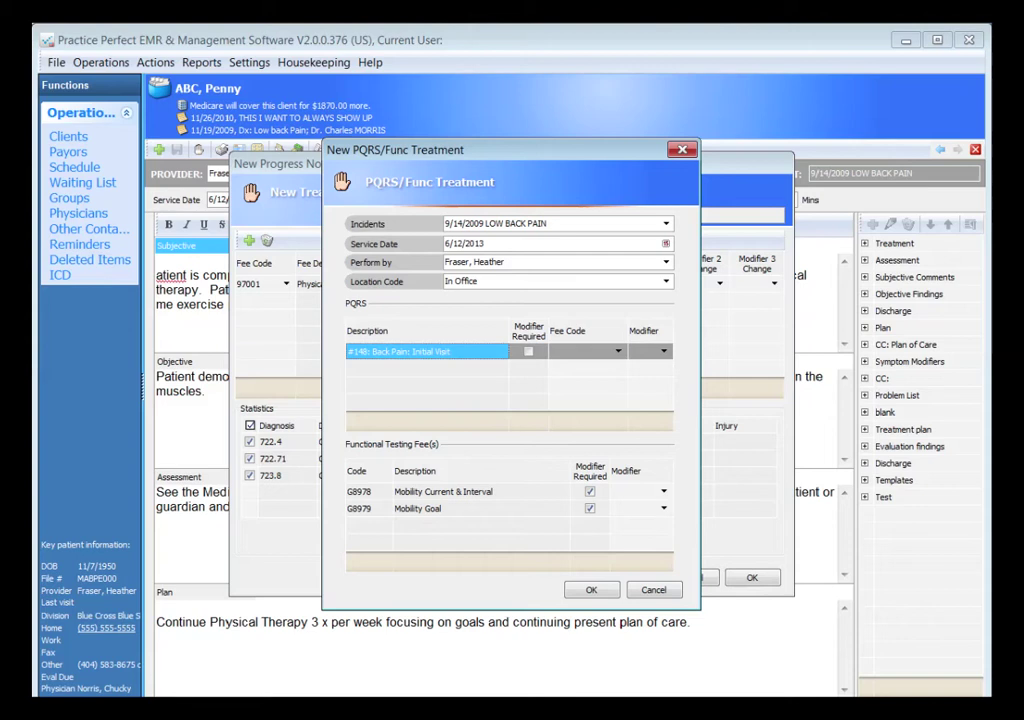
click(618, 351)
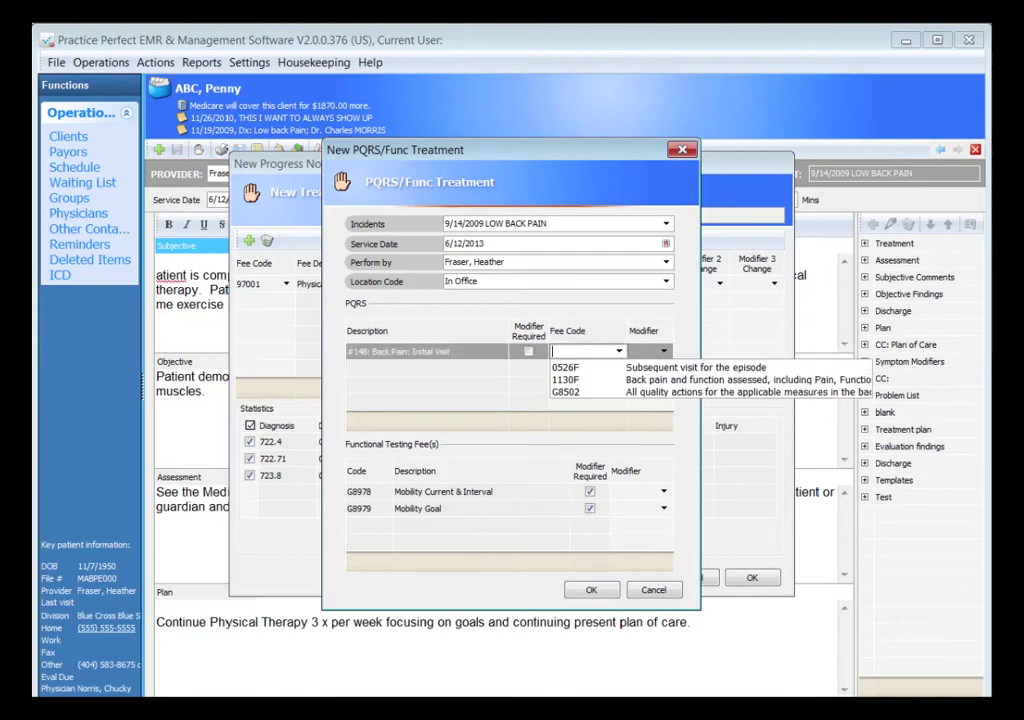
click(566, 391)
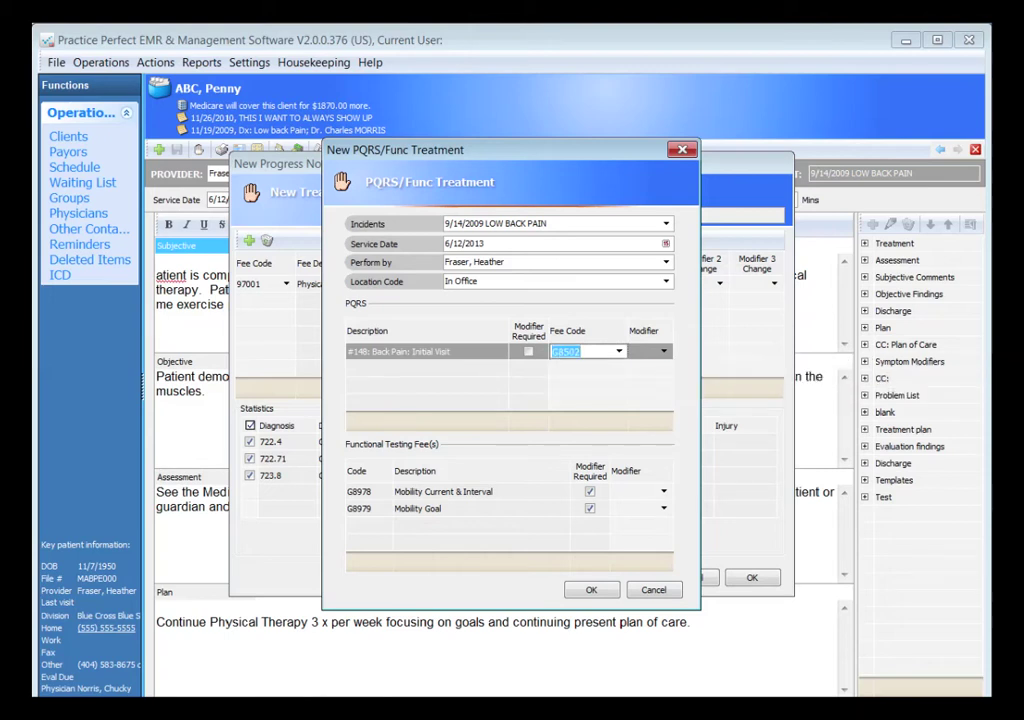
Set modifier CM for G8978 Mobility Current & Interval and modifier CJ for G8979 Mobility Goal
click(481, 491)
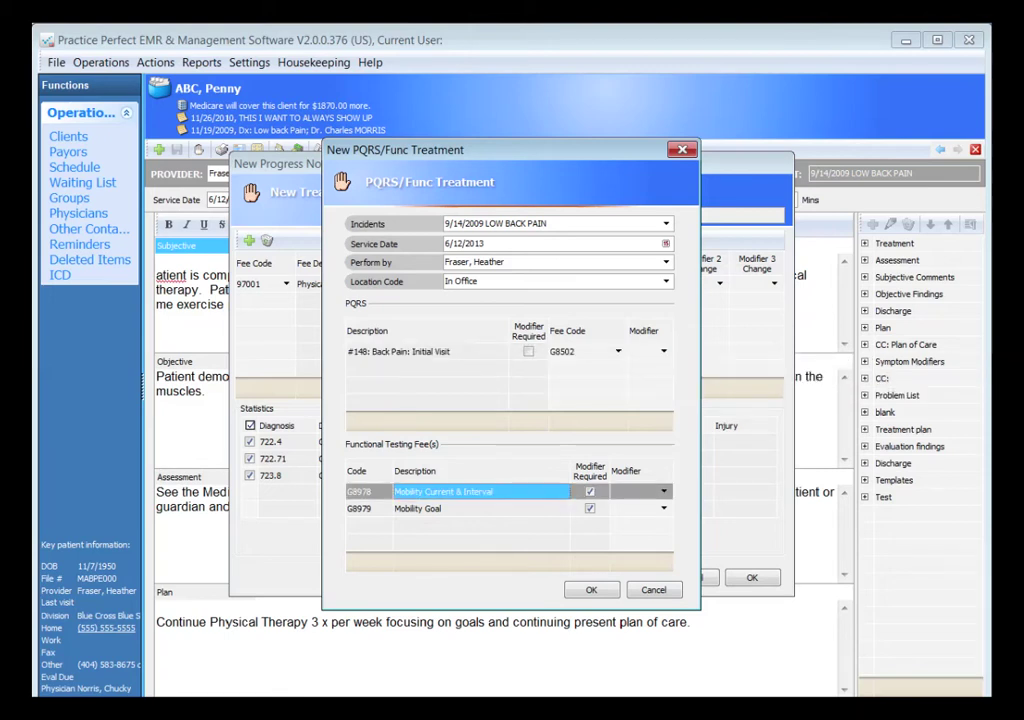
click(481, 508)
click(481, 491)
click(481, 508)
click(481, 491)
click(481, 508)
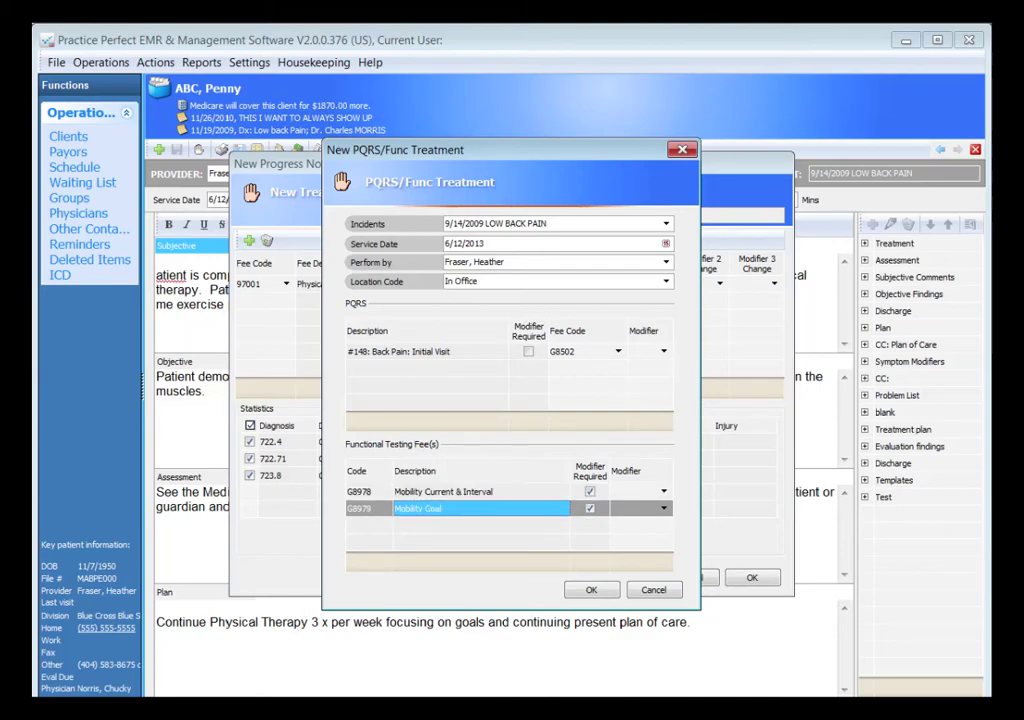
click(663, 491)
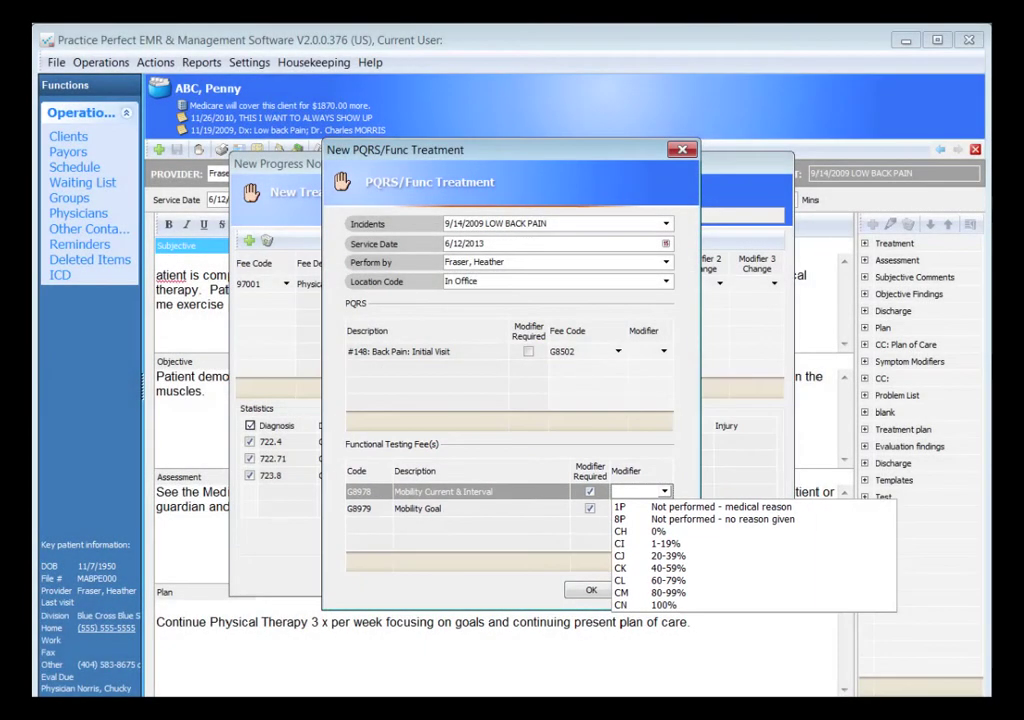
click(653, 592)
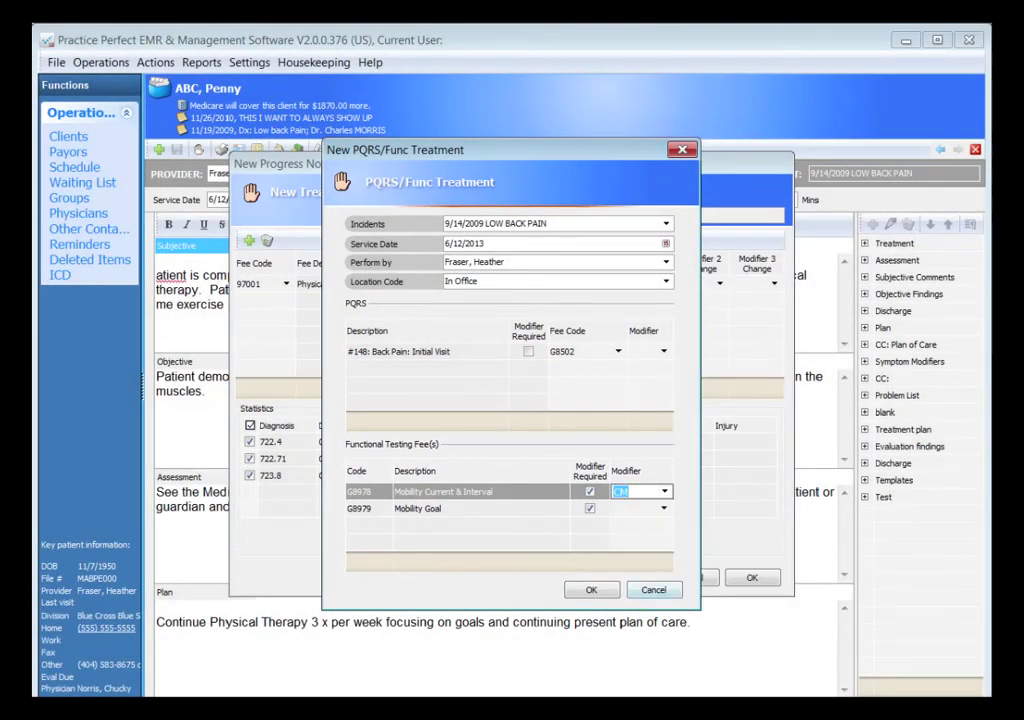
click(663, 508)
click(653, 572)
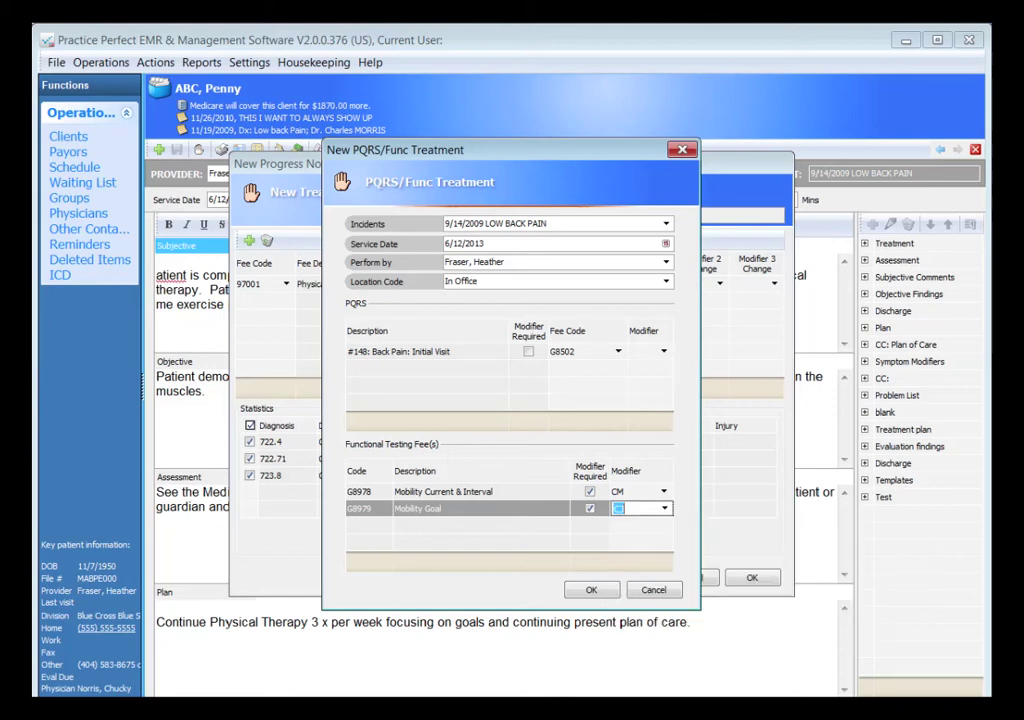
click(636, 491)
click(636, 508)
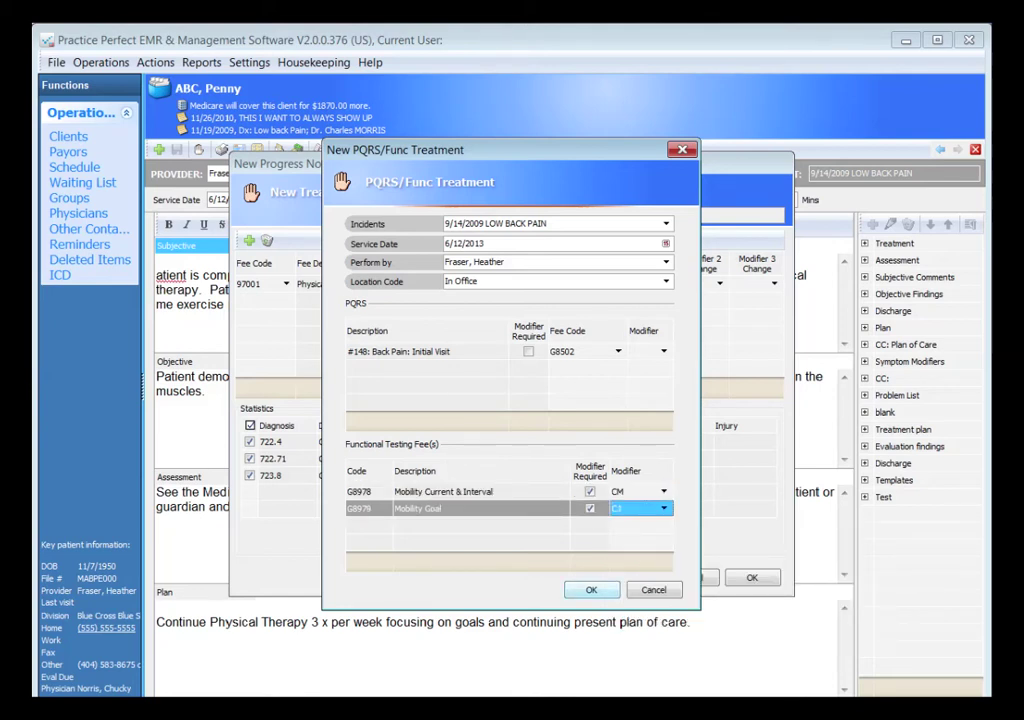
Accept the PQRS/Func Treatment entry and print the progress note
click(591, 589)
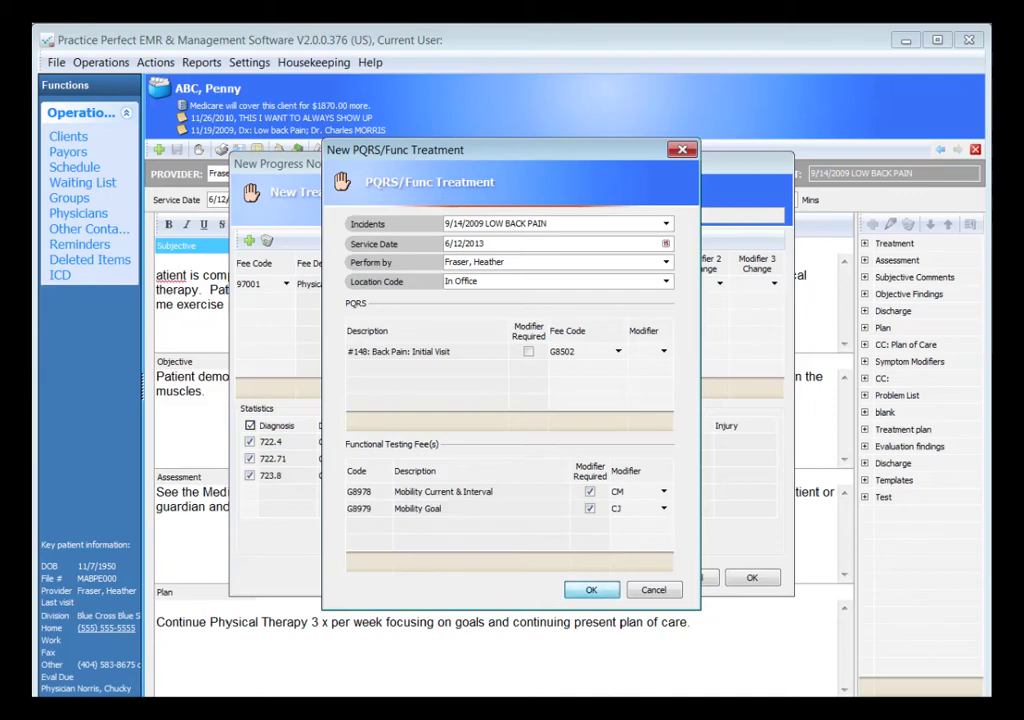
key(Return)
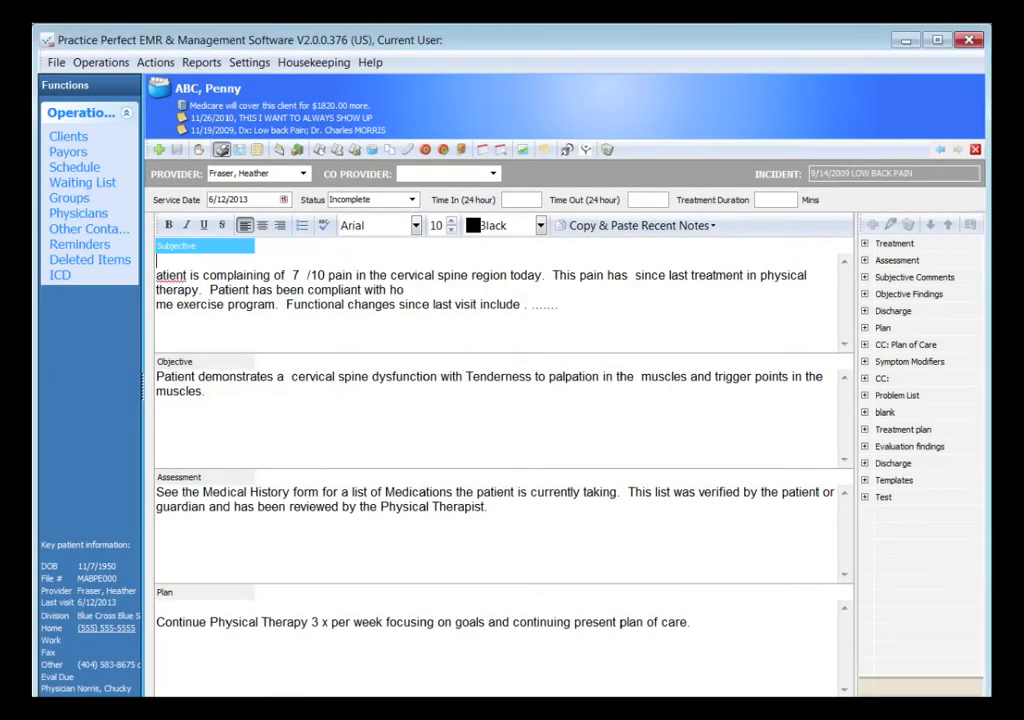
click(222, 149)
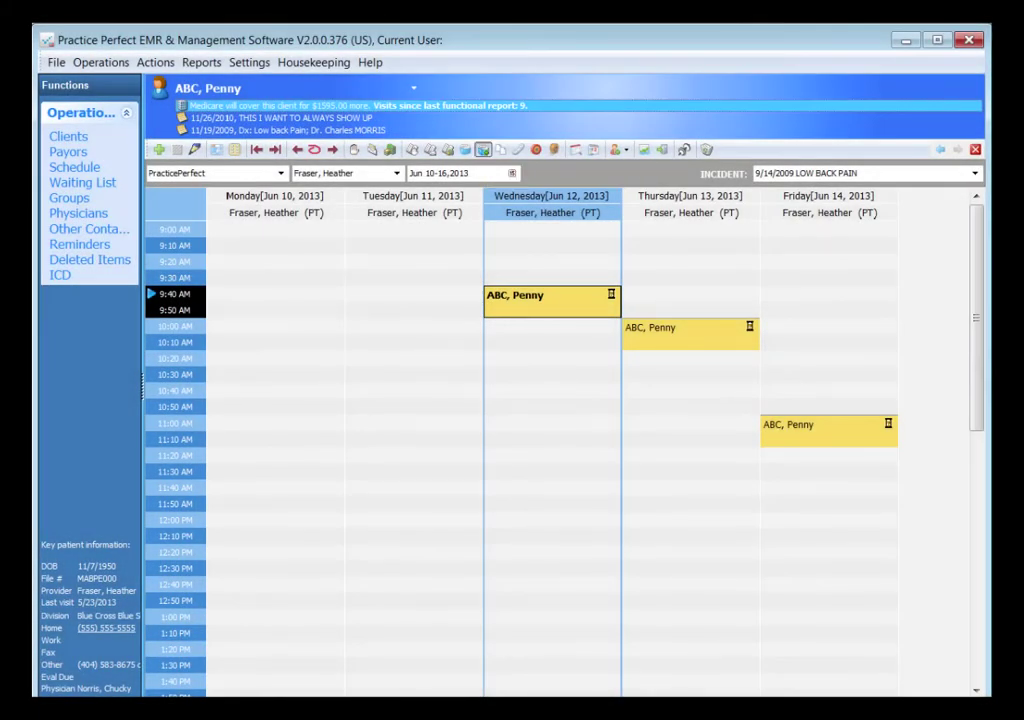
Open the progress note for the client's June 12 appointment and add a 15-minute 97110 Ther Ex PT treatment
click(483, 149)
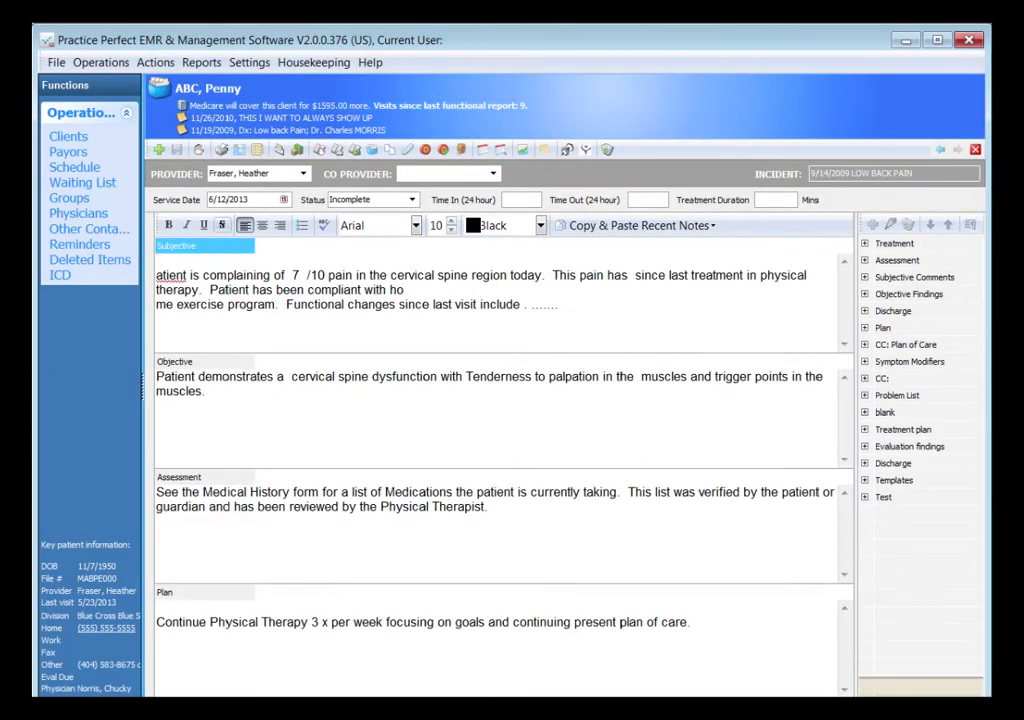
click(158, 149)
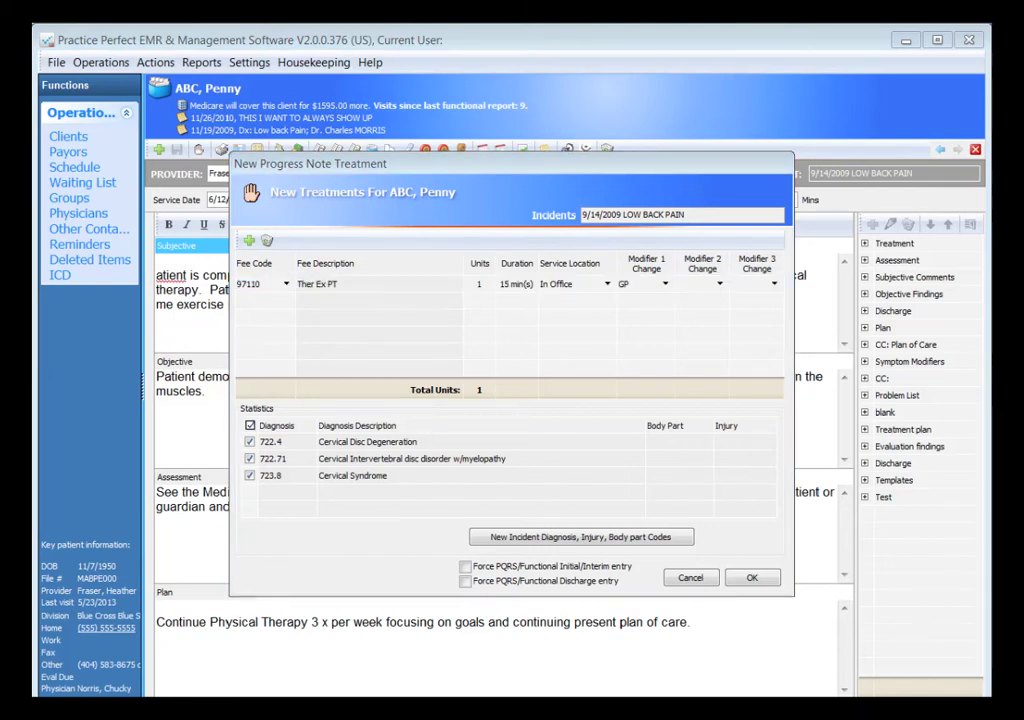
key(Return)
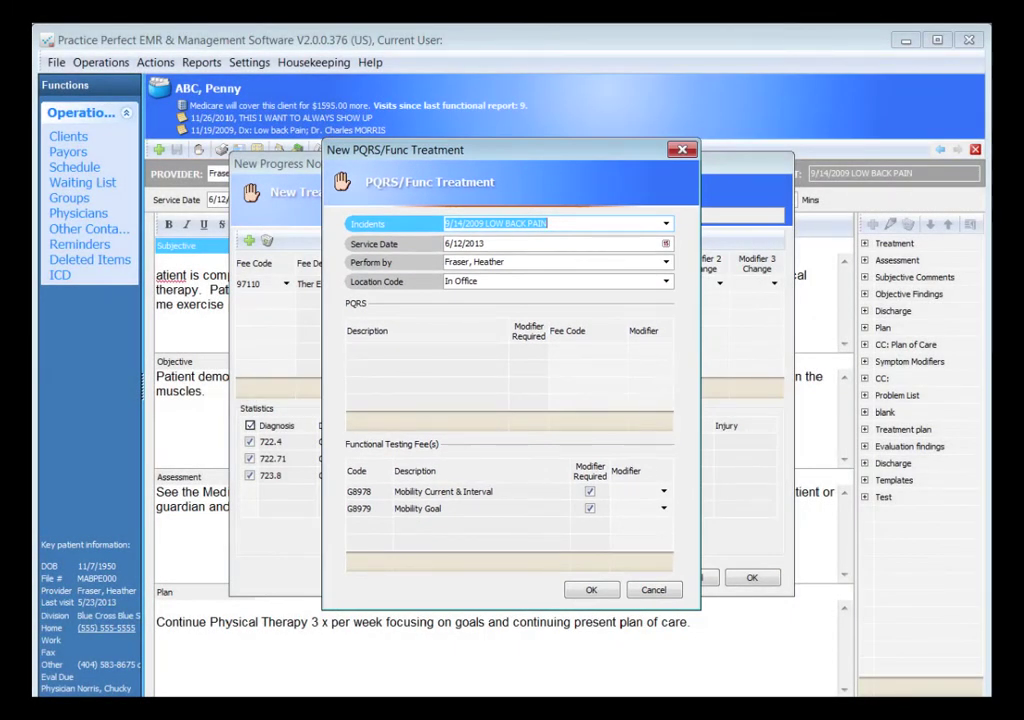
Set modifier CK, 40-59%, for G8978 Mobility Current & Interval in the functional testing fees
click(480, 491)
click(480, 508)
click(480, 491)
click(480, 508)
click(480, 491)
click(480, 508)
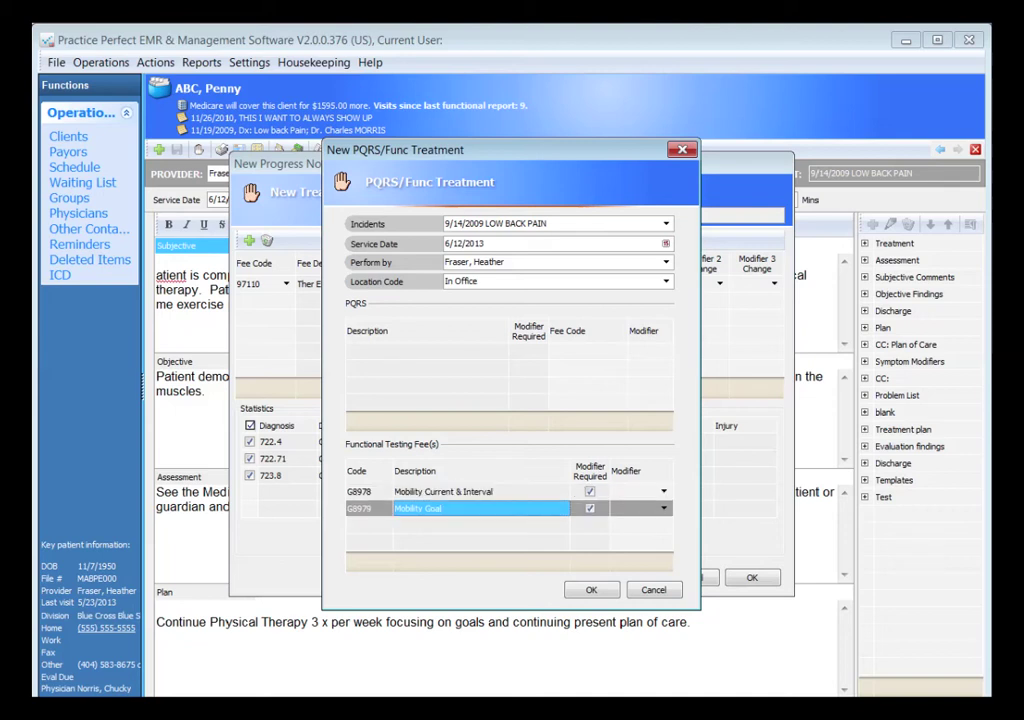
click(663, 491)
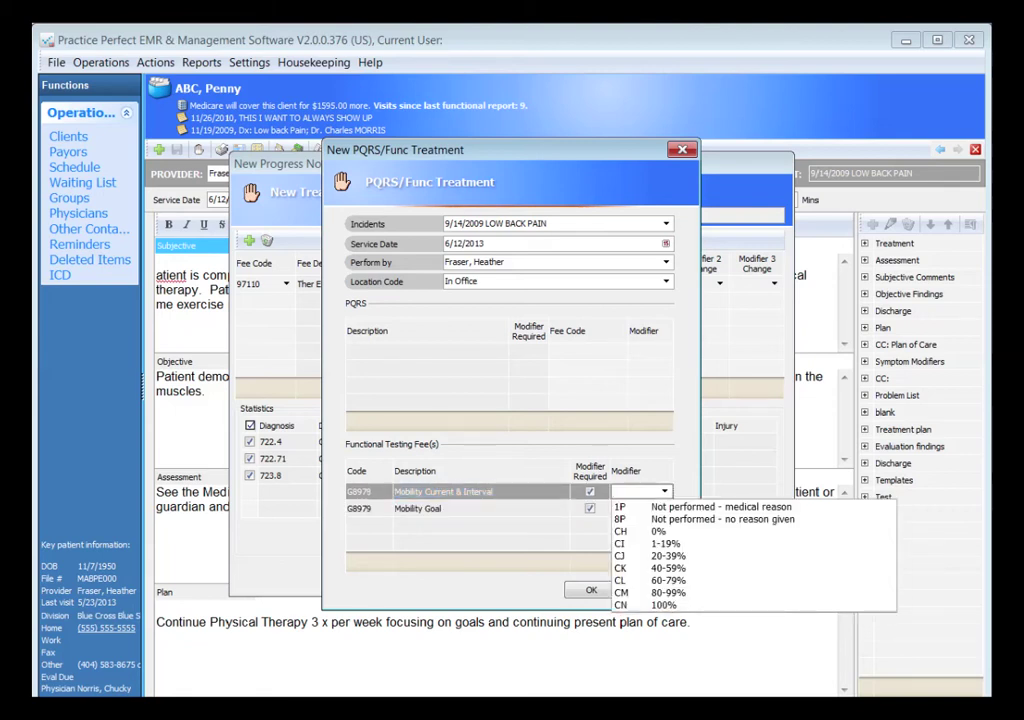
click(668, 568)
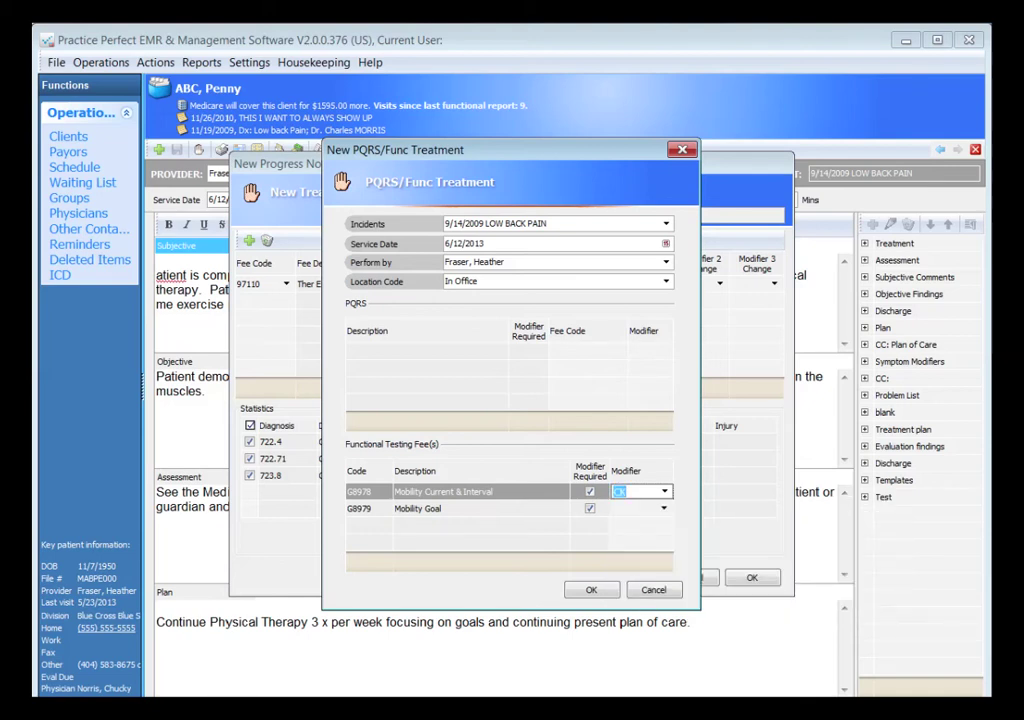
Set the modifier for G8979 Mobility Goal and accept the PQRS/Func Treatment entry
click(663, 508)
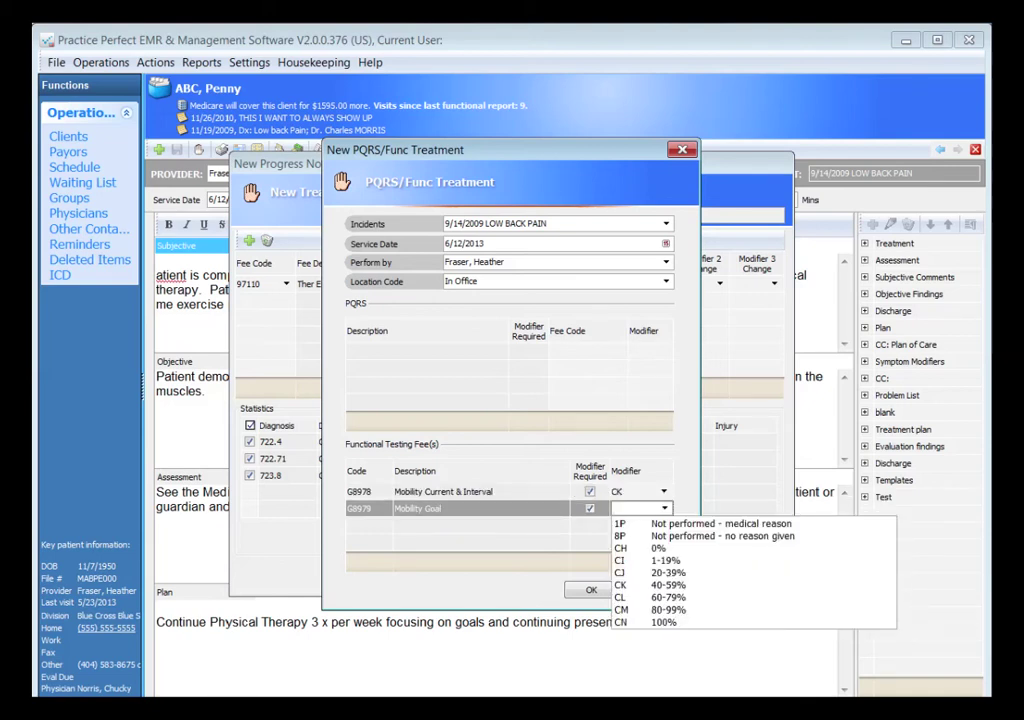
key(Escape)
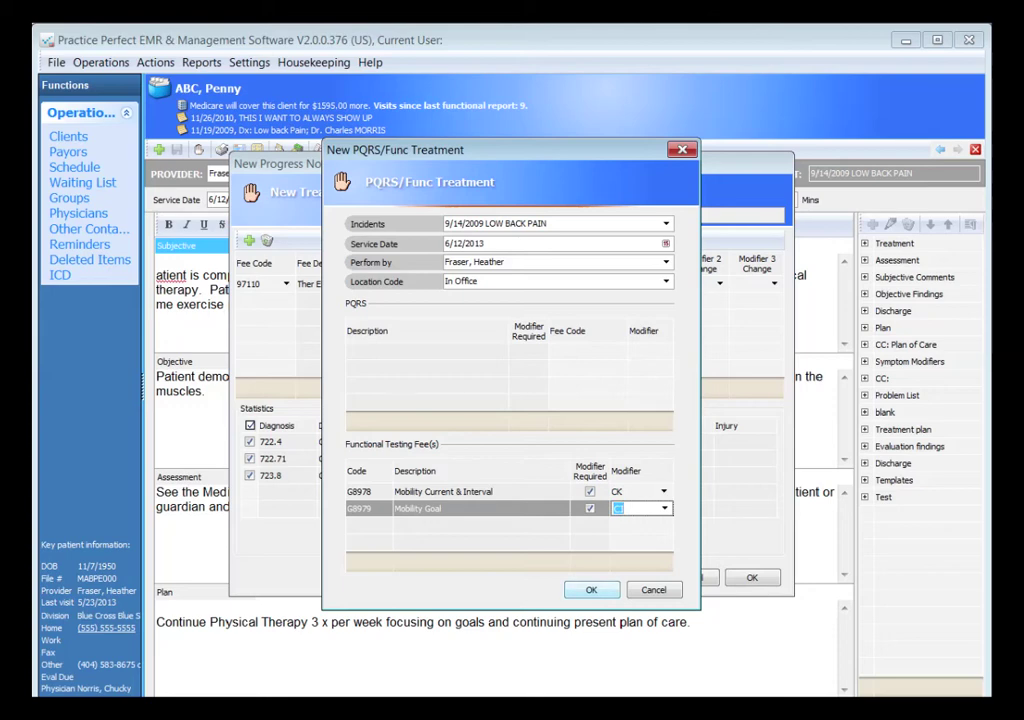
key(c)
key(Return)
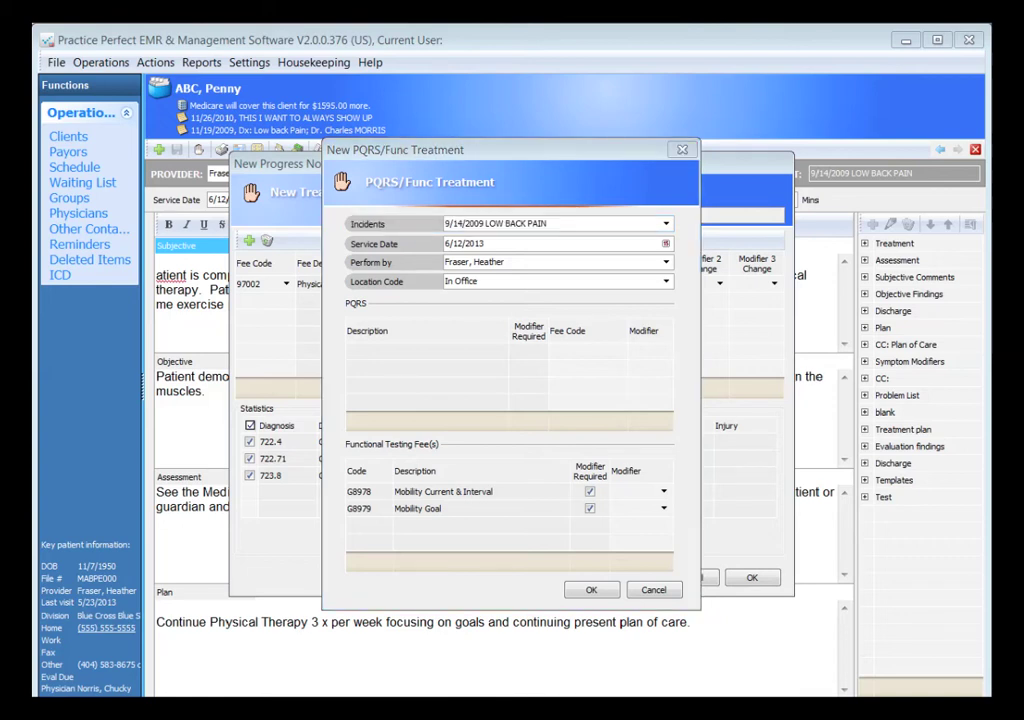
For the 97002 re-evaluation, set modifier CL for G8978 Mobility Current & Interval and CI for G8979 Mobility Goal, and accept the entry
click(663, 491)
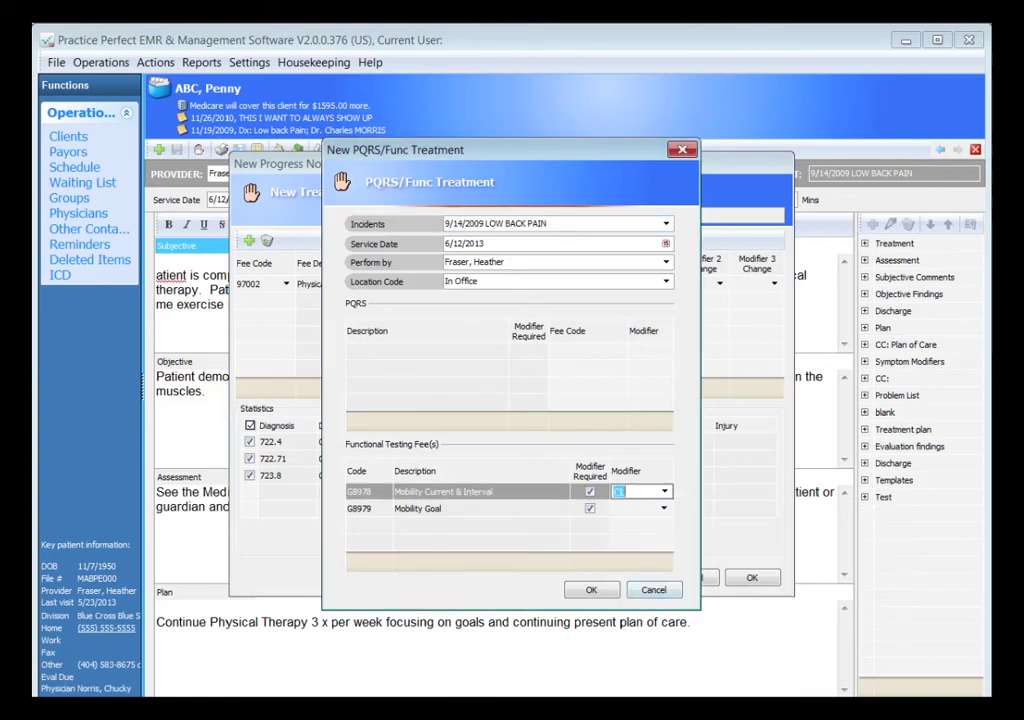
click(664, 508)
click(663, 560)
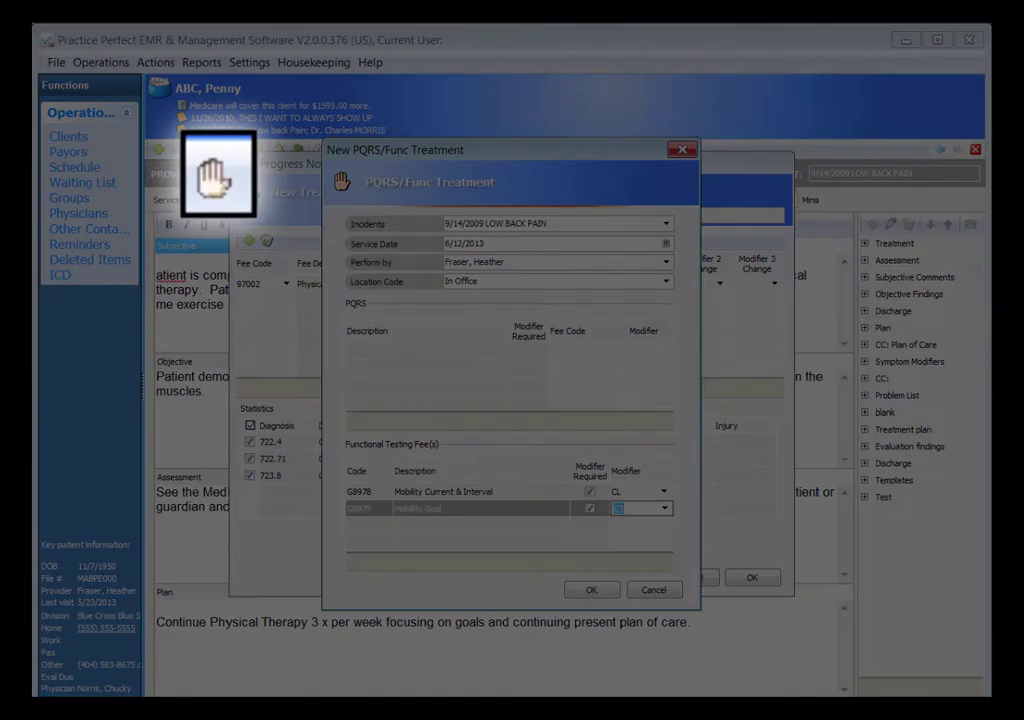
key(Return)
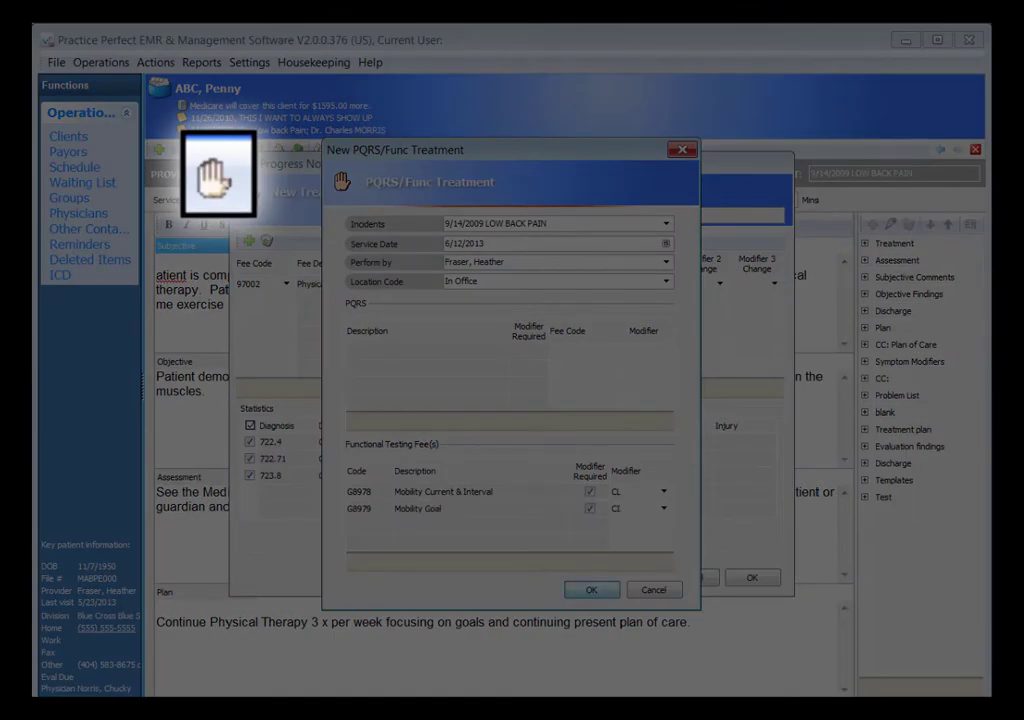
key(Return)
key(Return)
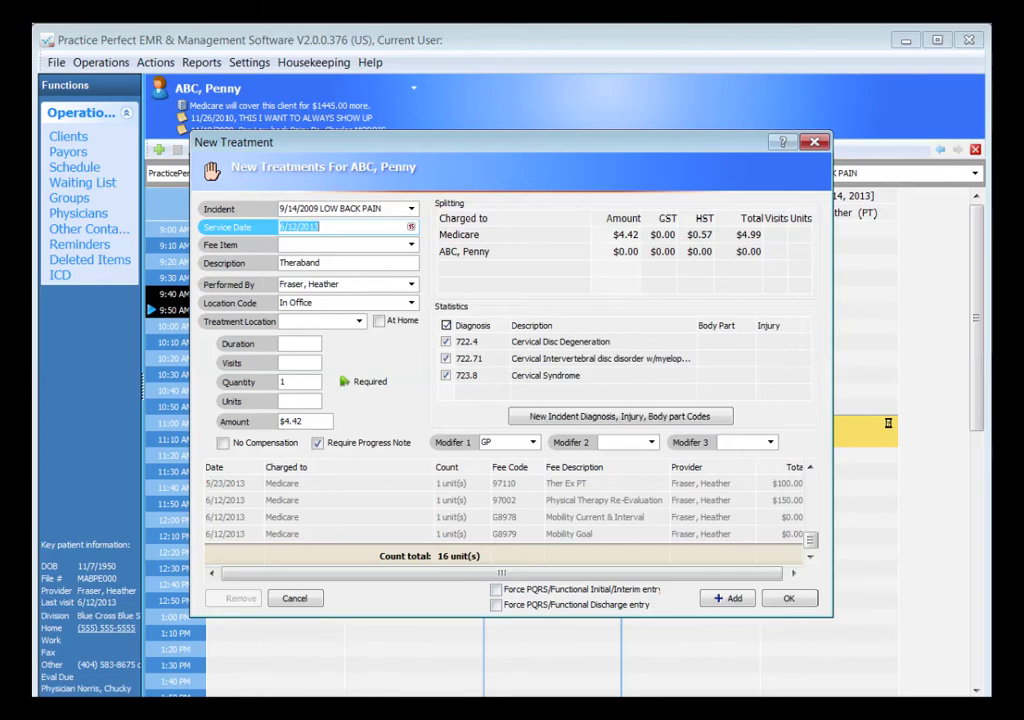
Open the discharge treatment entry for the 6/12/2013 service date and review the modifier choices for G8980 Mobility Discharge
key(Return)
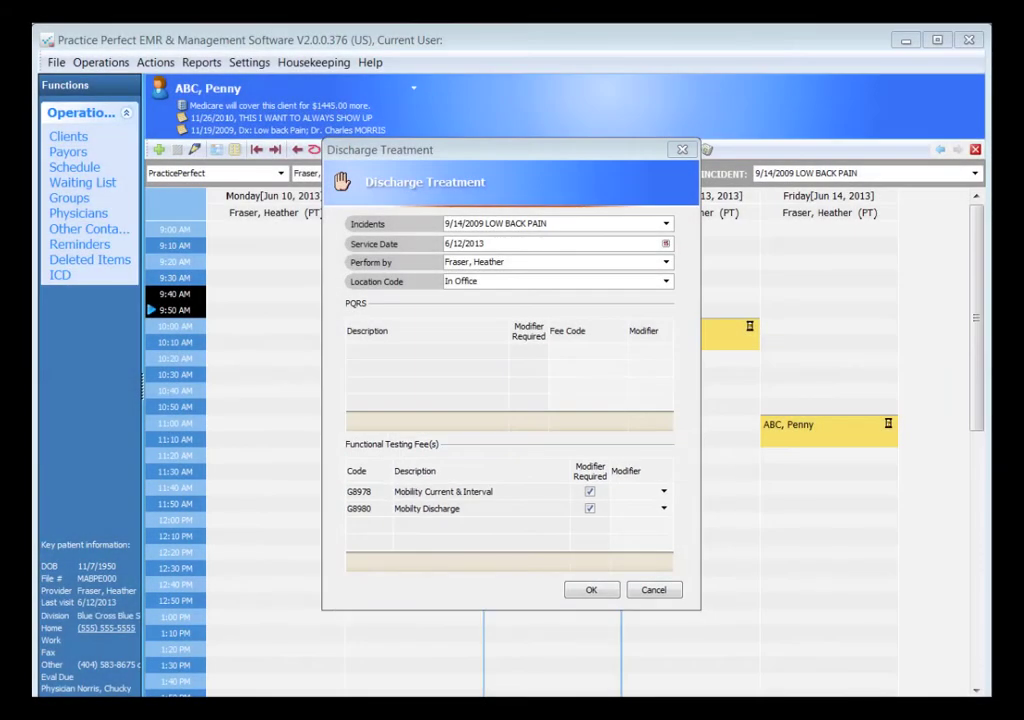
click(481, 491)
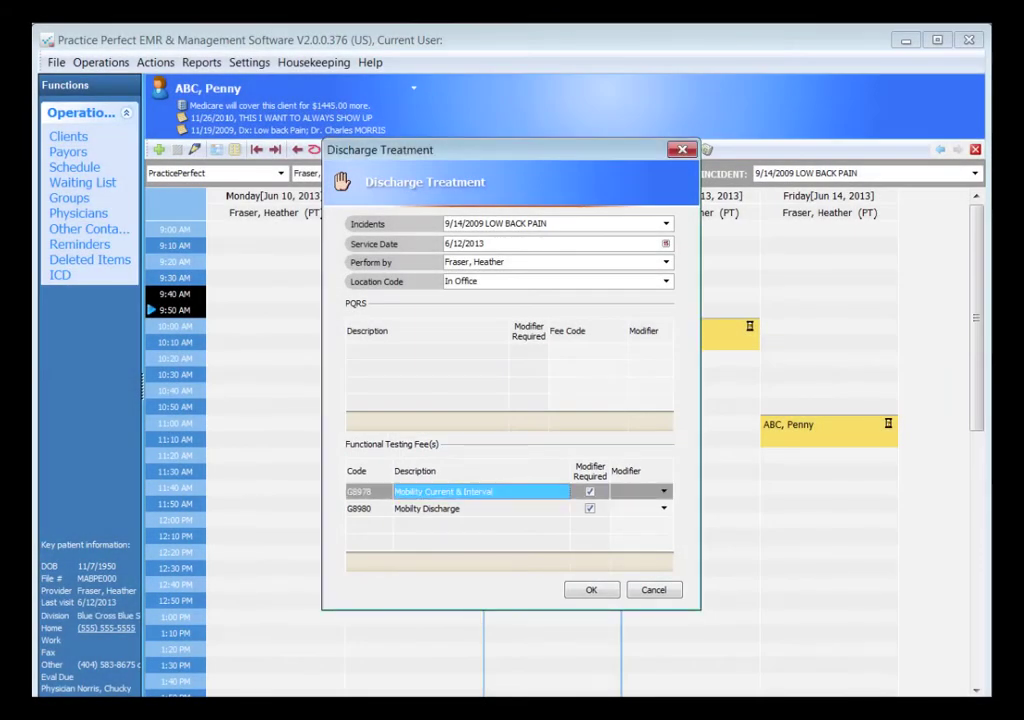
click(481, 508)
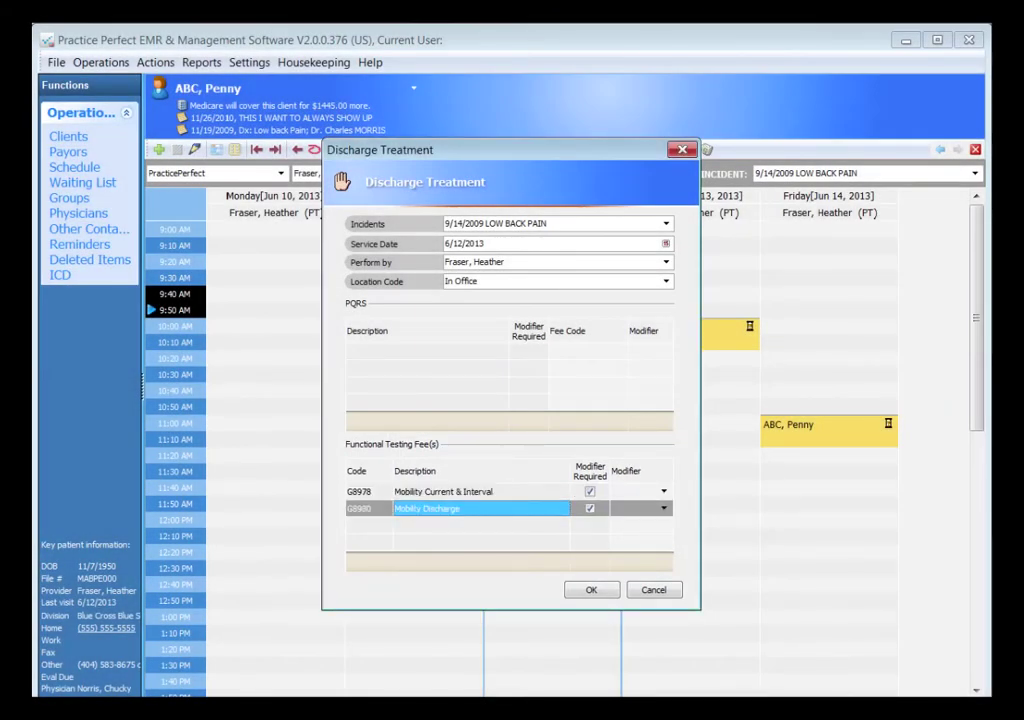
click(663, 508)
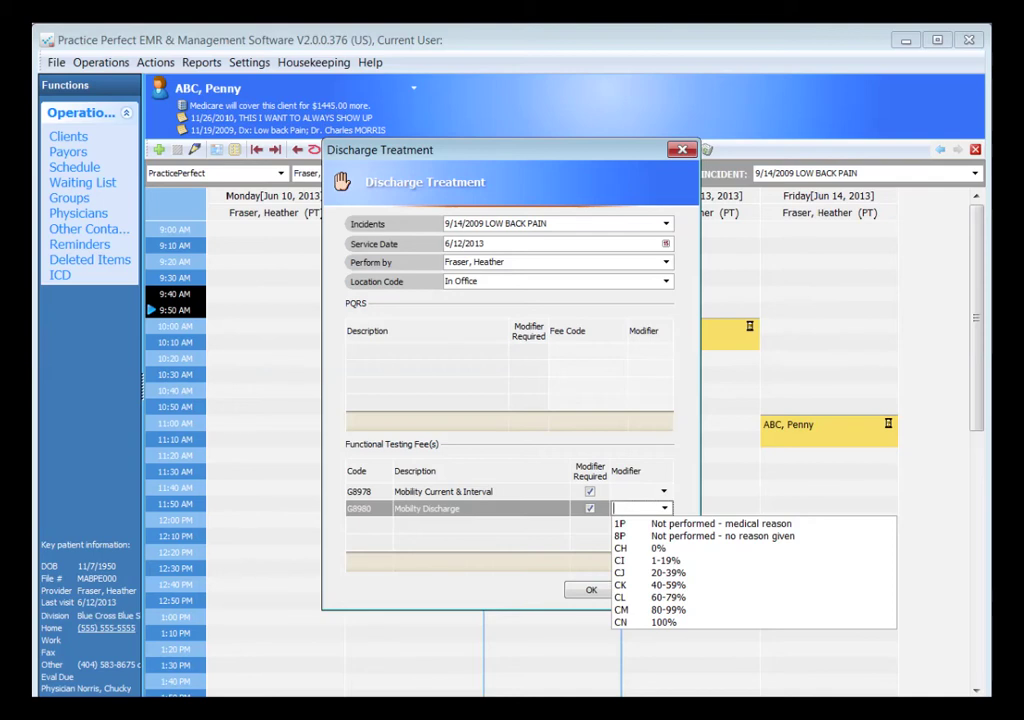
key(Escape)
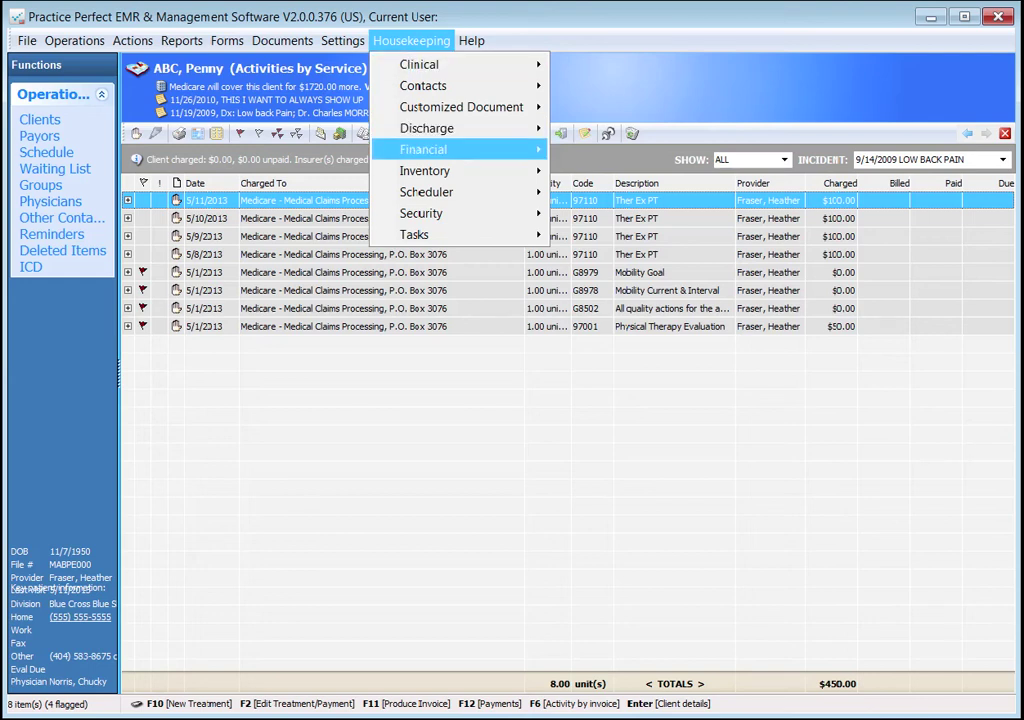
Set the rate of fee code G8978 Mobility Current & Interval to $0.01 per unit and return to the fee list
mouse_move(423, 149)
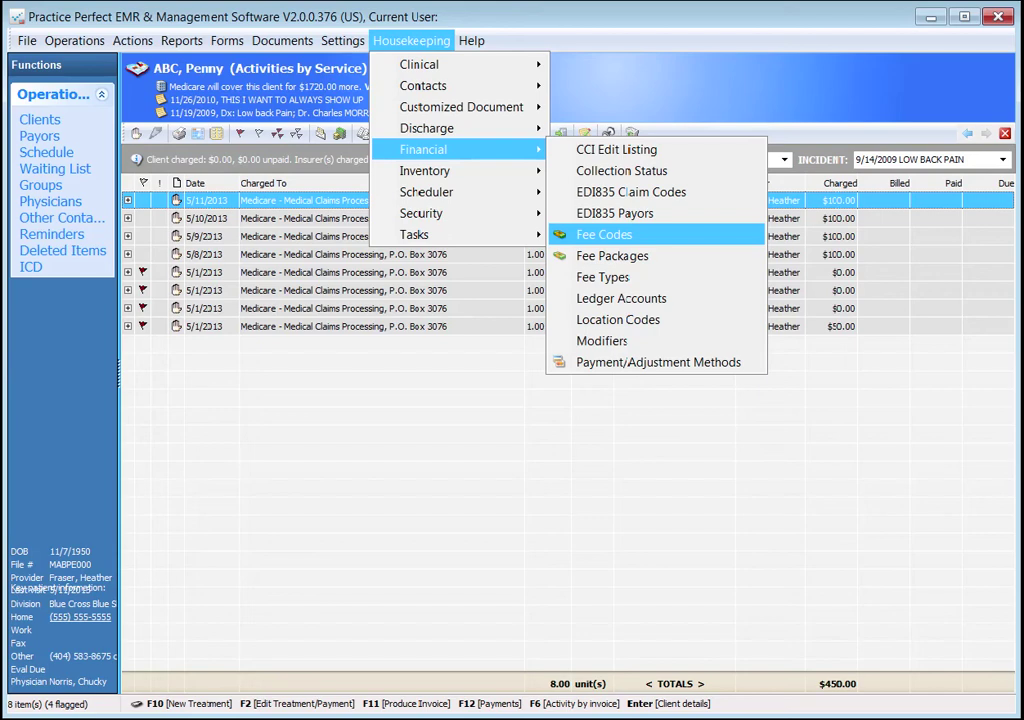
click(604, 234)
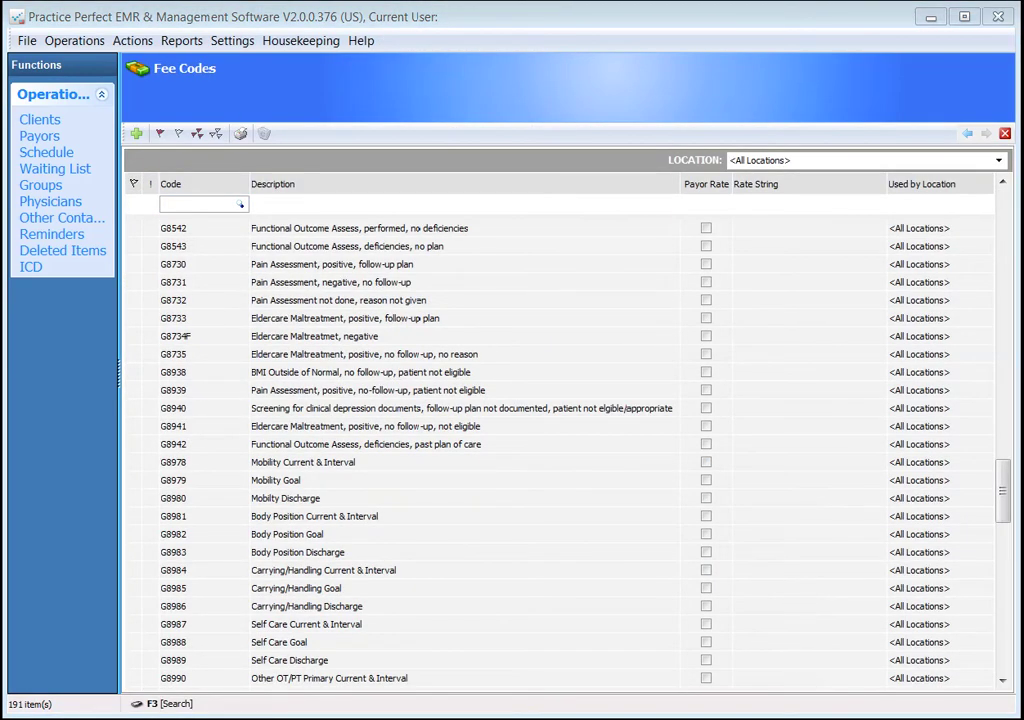
click(303, 462)
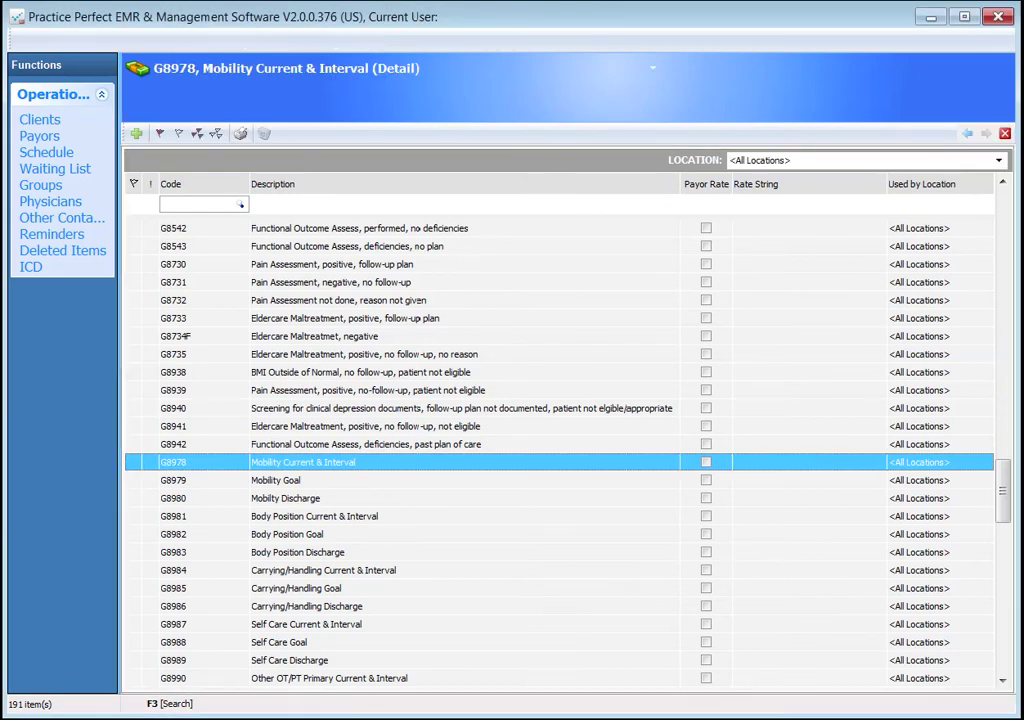
key(Return)
click(530, 295)
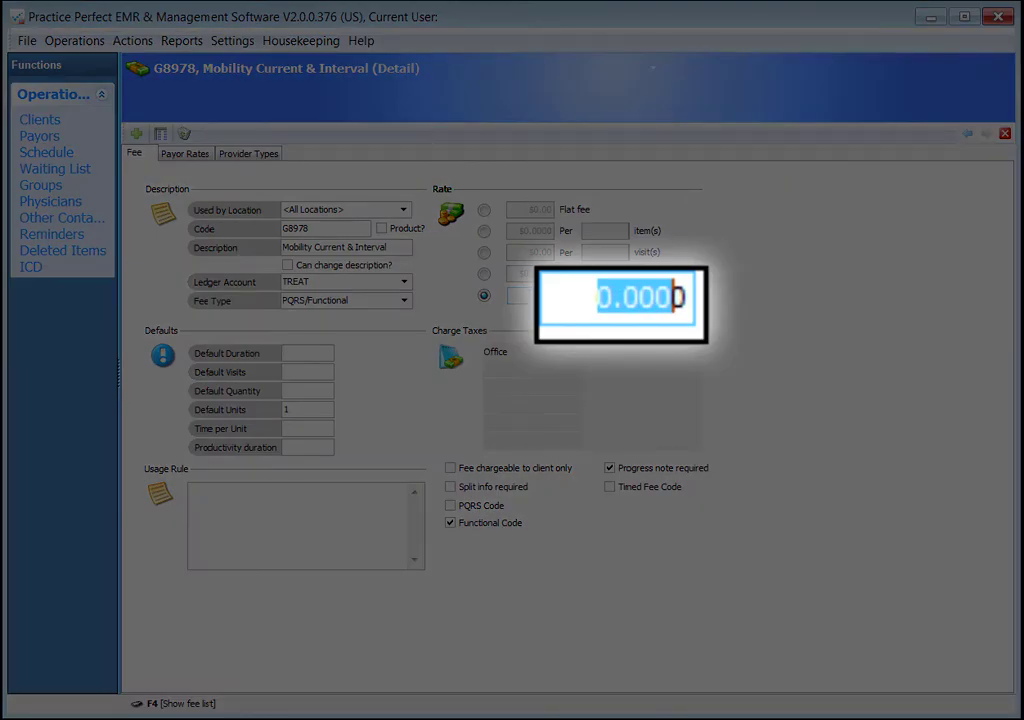
text(0.01)
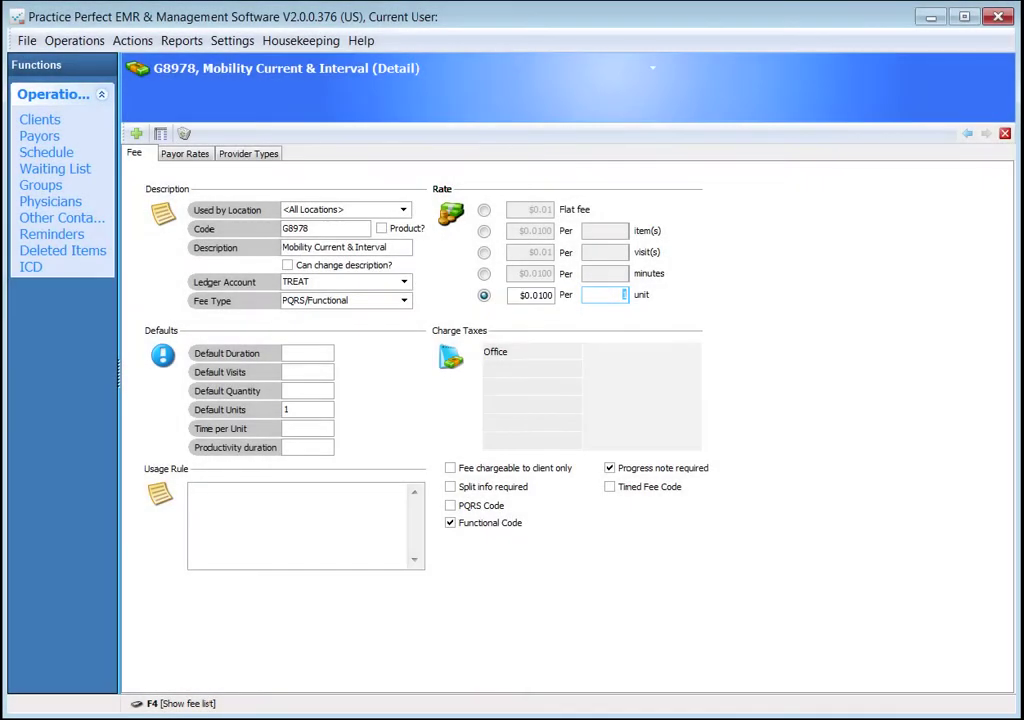
key(F4)
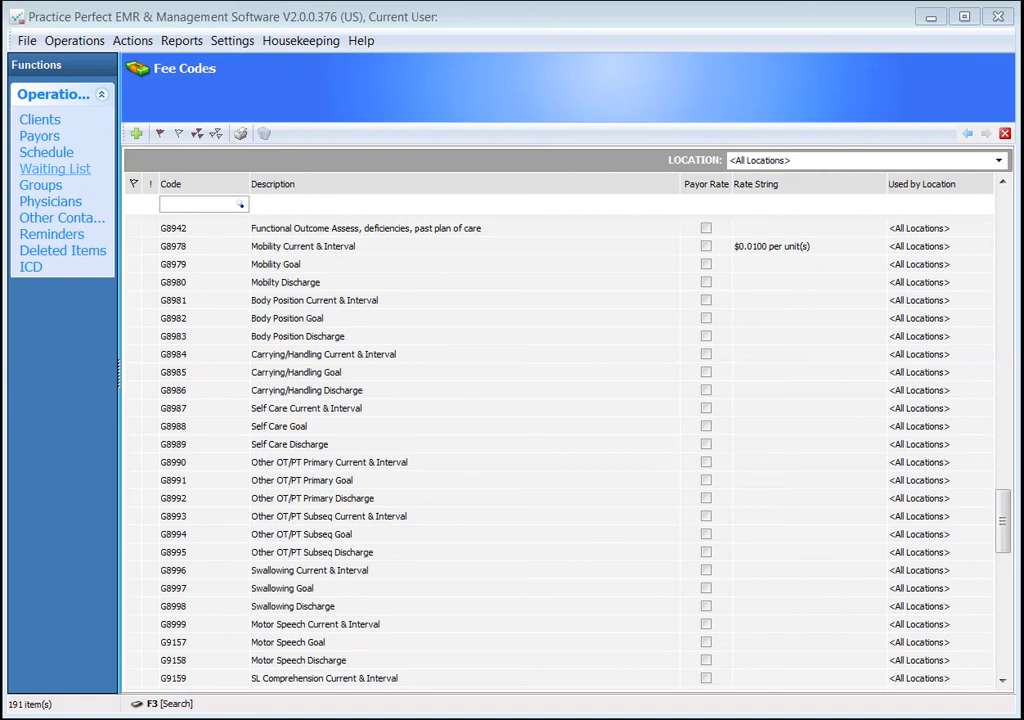
Flag the client with the 9/14/2009 low back pain incident in the active clients list and open the incident's discharge form
click(40, 119)
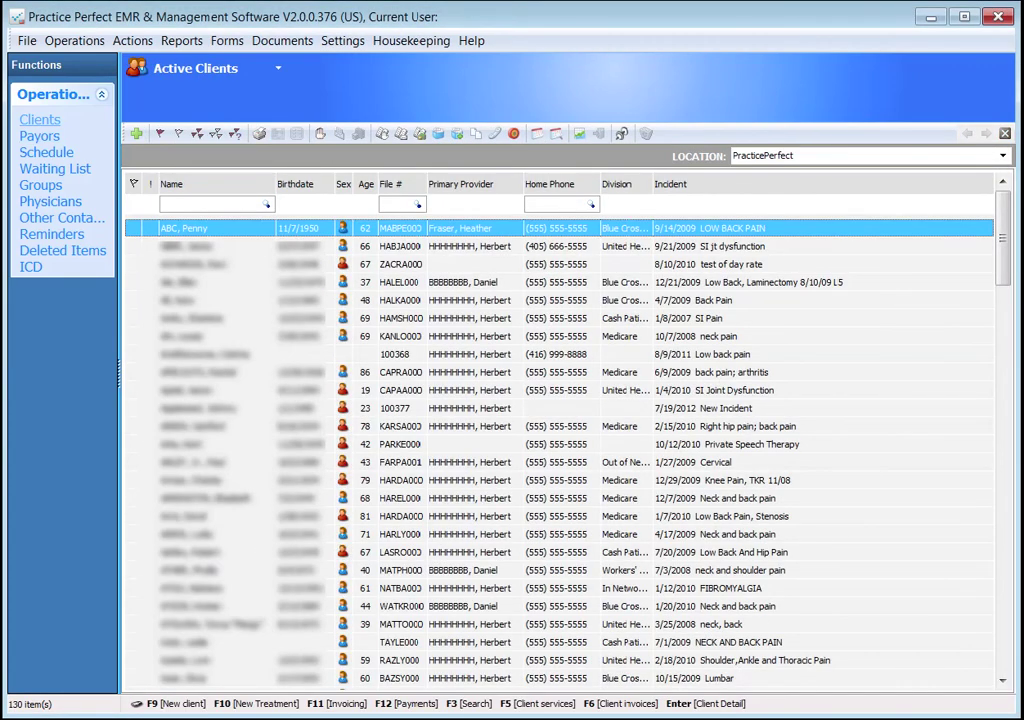
key(space)
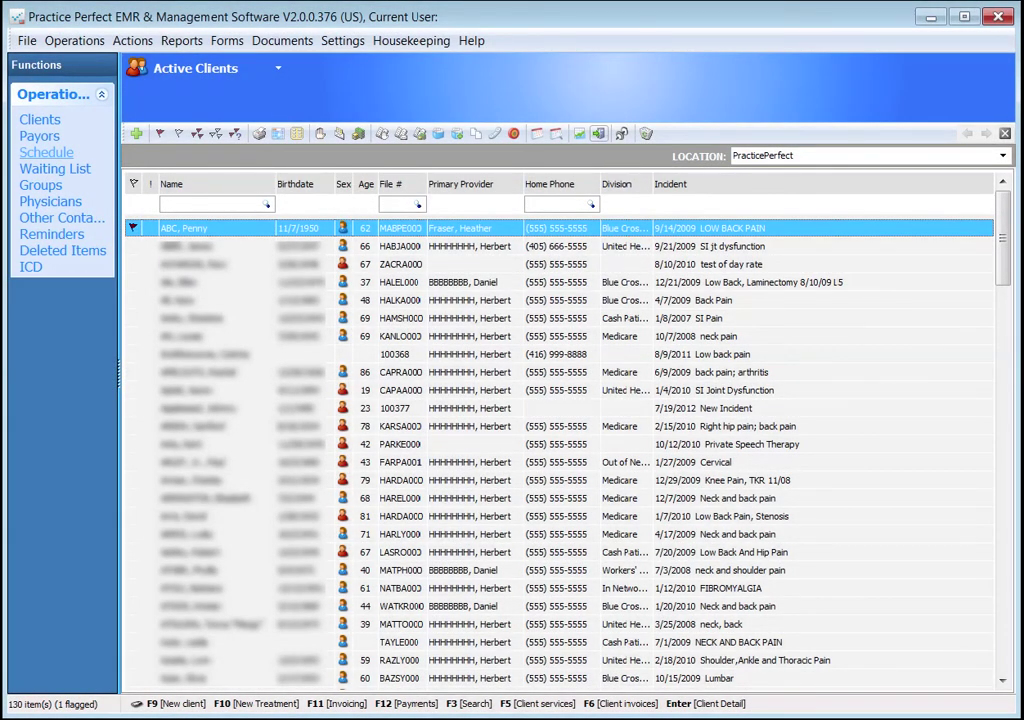
click(598, 133)
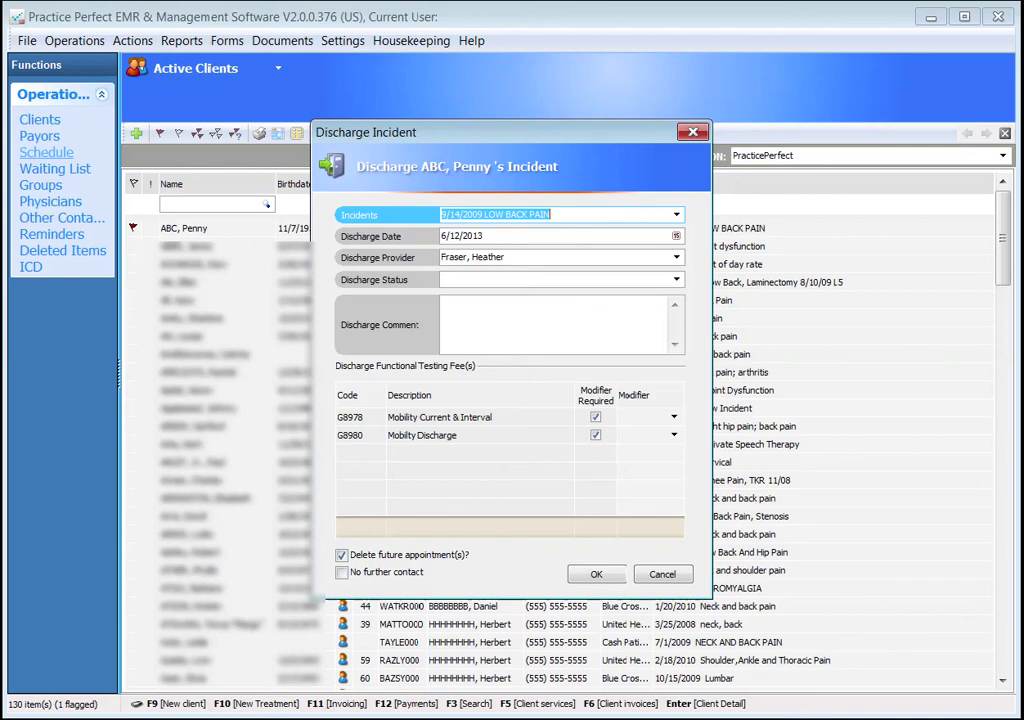
Examine the modifier choices for G8980 Mobility Discharge and G8978 Mobility Current & Interval in the discharge functional testing fees
click(480, 435)
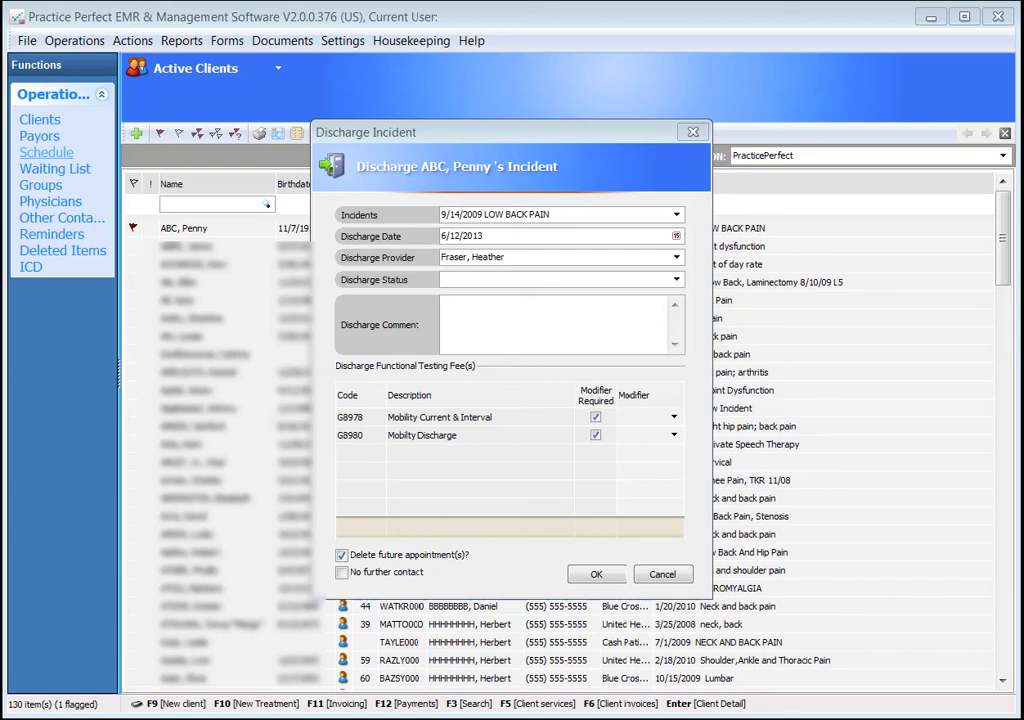
click(674, 435)
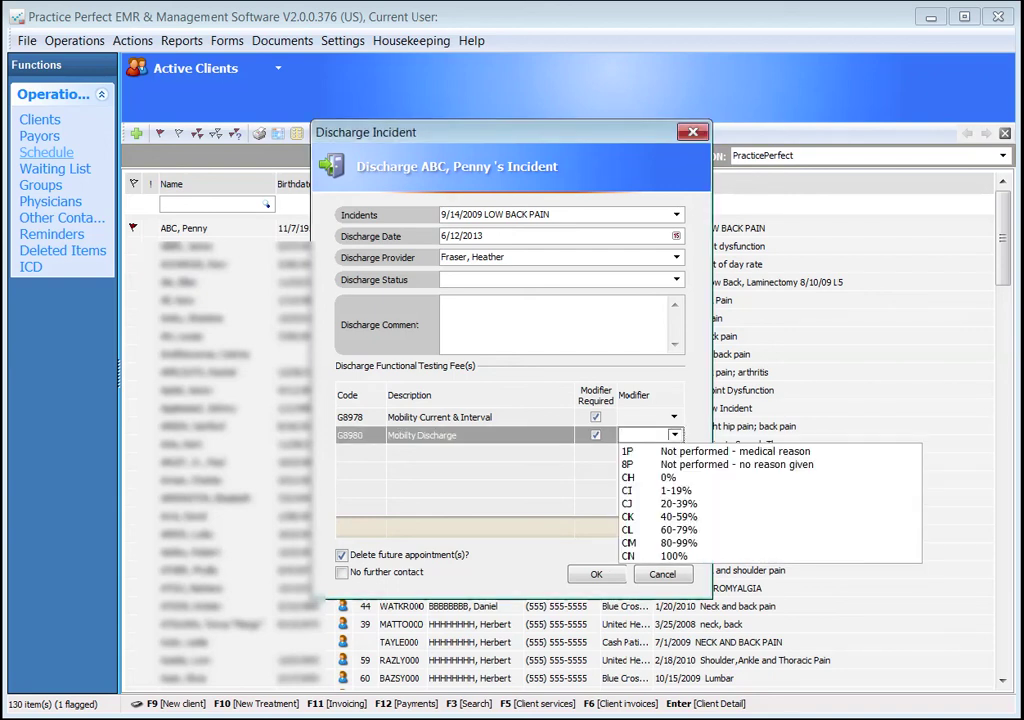
click(674, 435)
click(674, 417)
click(674, 417)
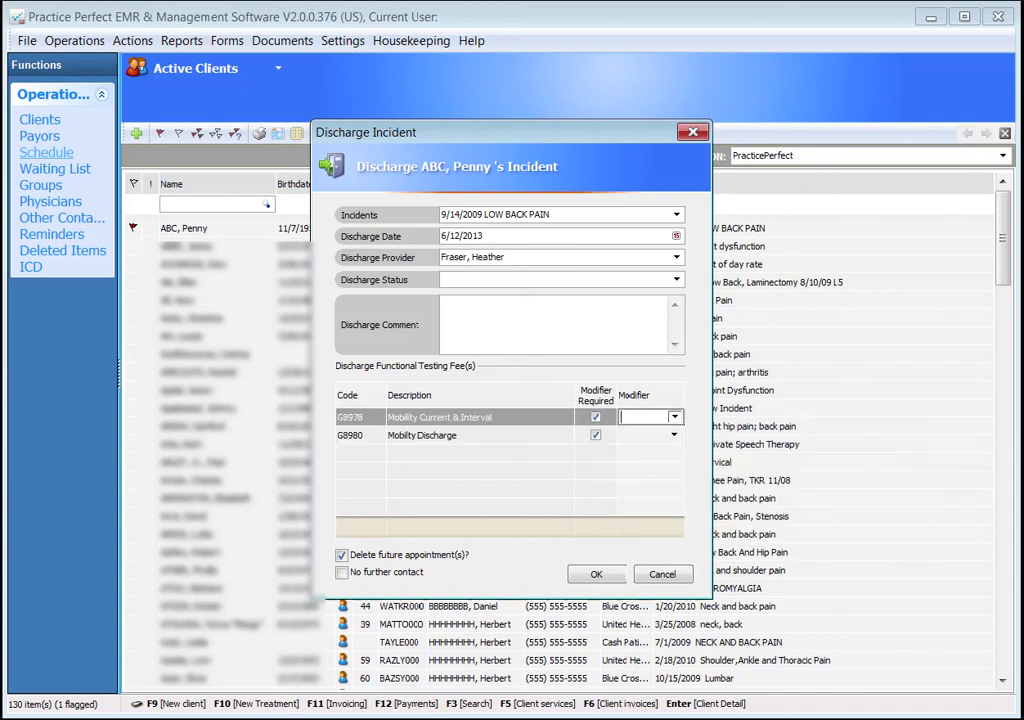